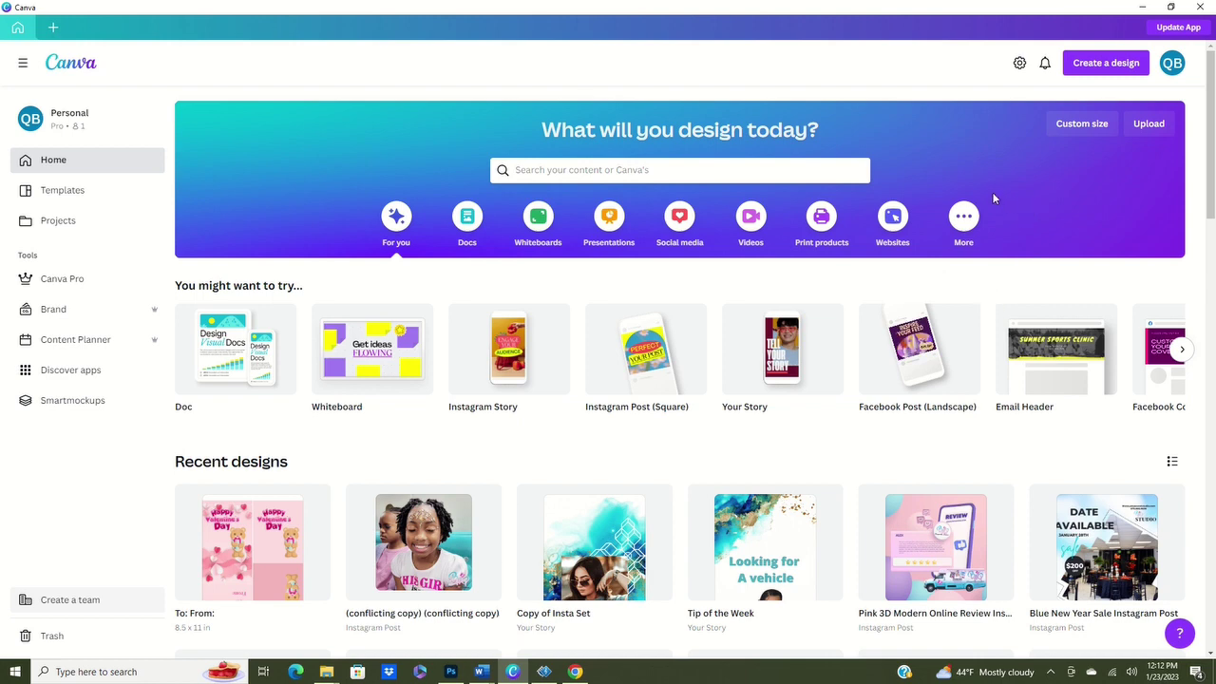
Open the Custom size width/height dropdown on the Canva home page
click(1066, 125)
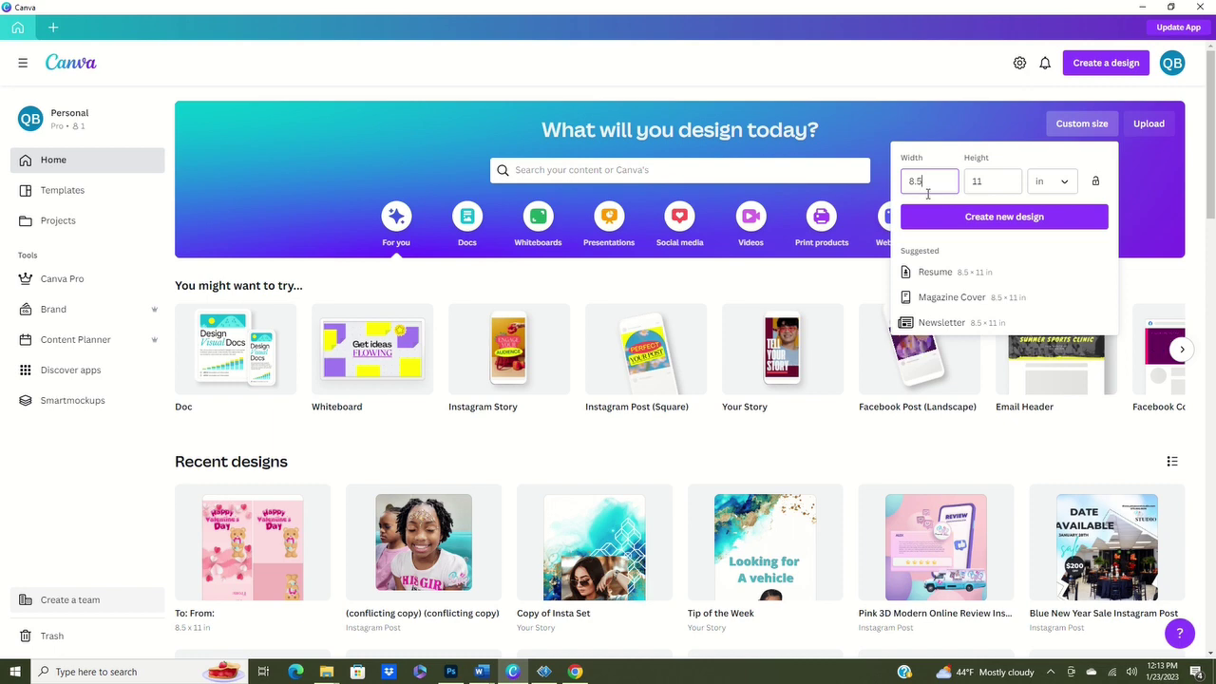
Create a new blank design 13 in wide by 8.5 in high
key(BackSpace)
key(BackSpace)
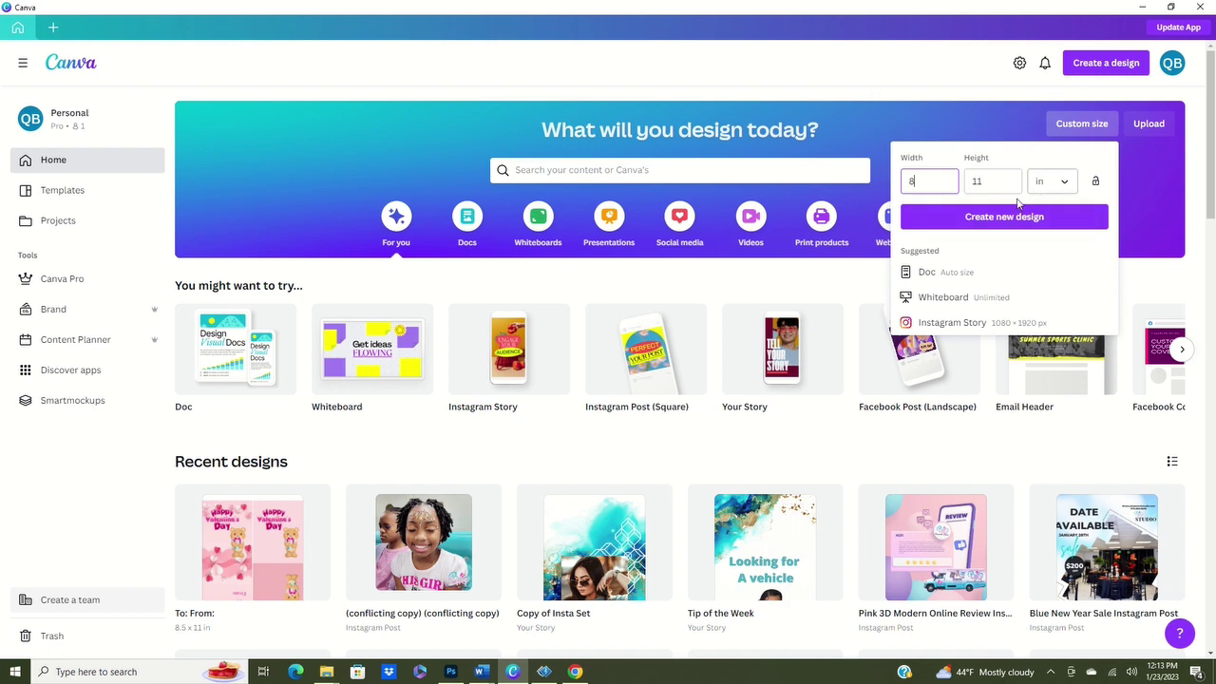
key(BackSpace)
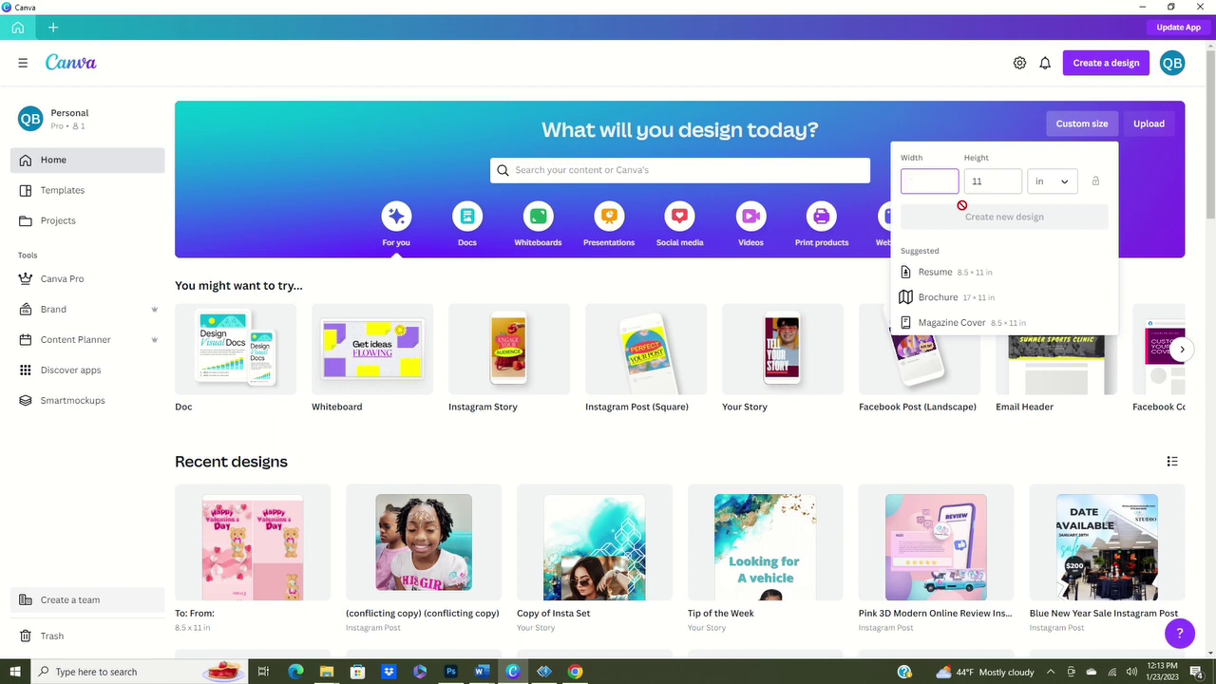
text(13)
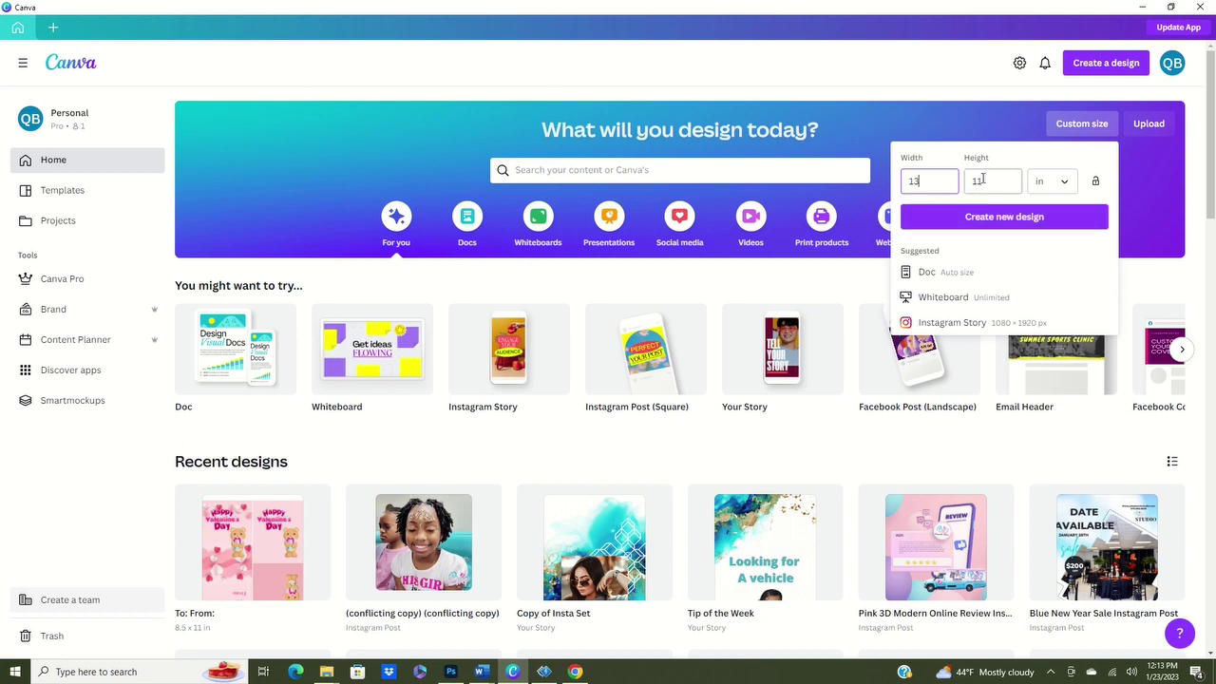
click(986, 180)
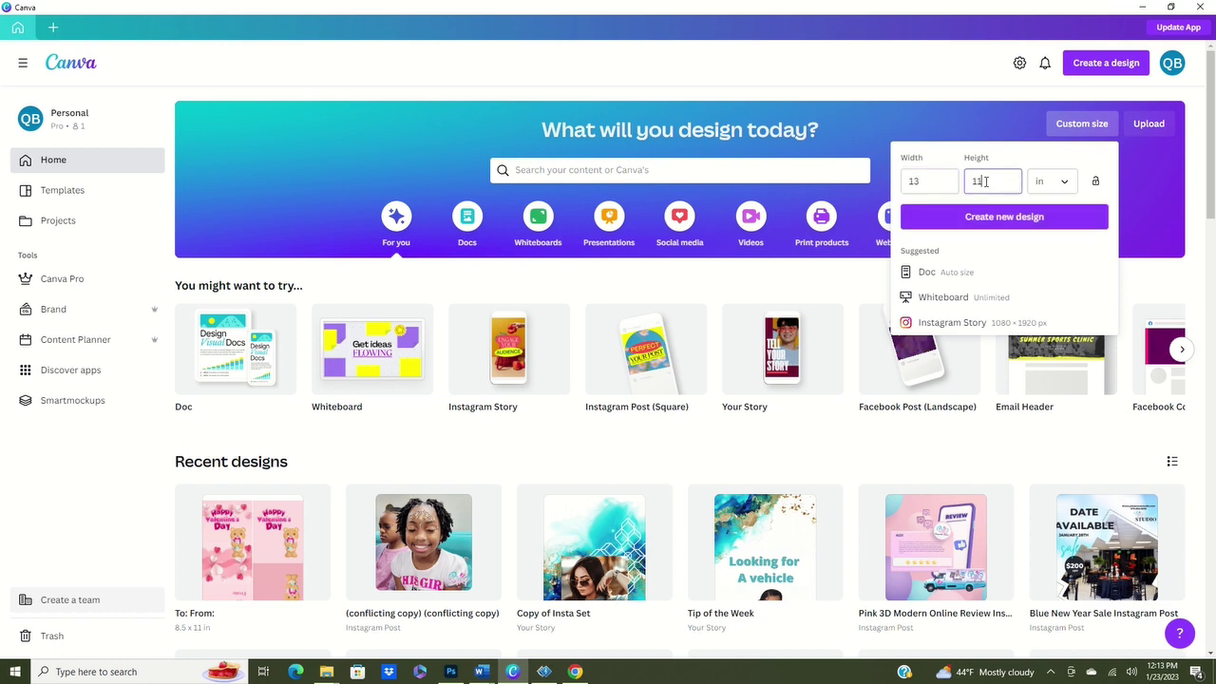
key(BackSpace)
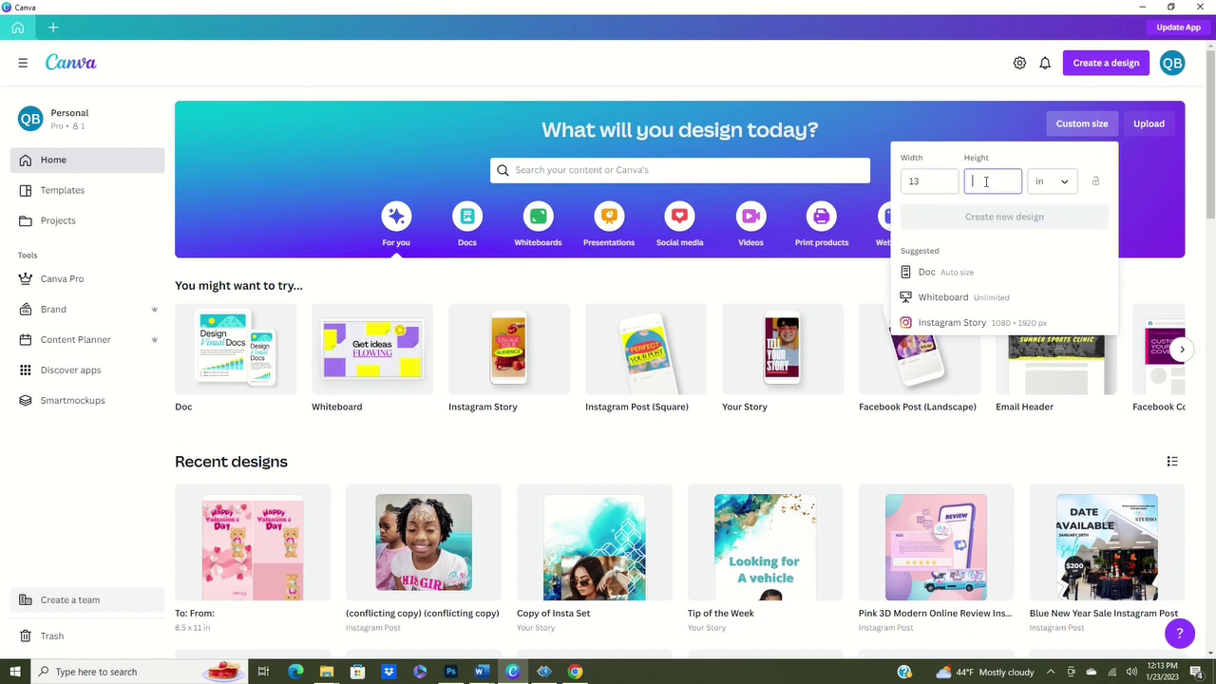
text(8.5)
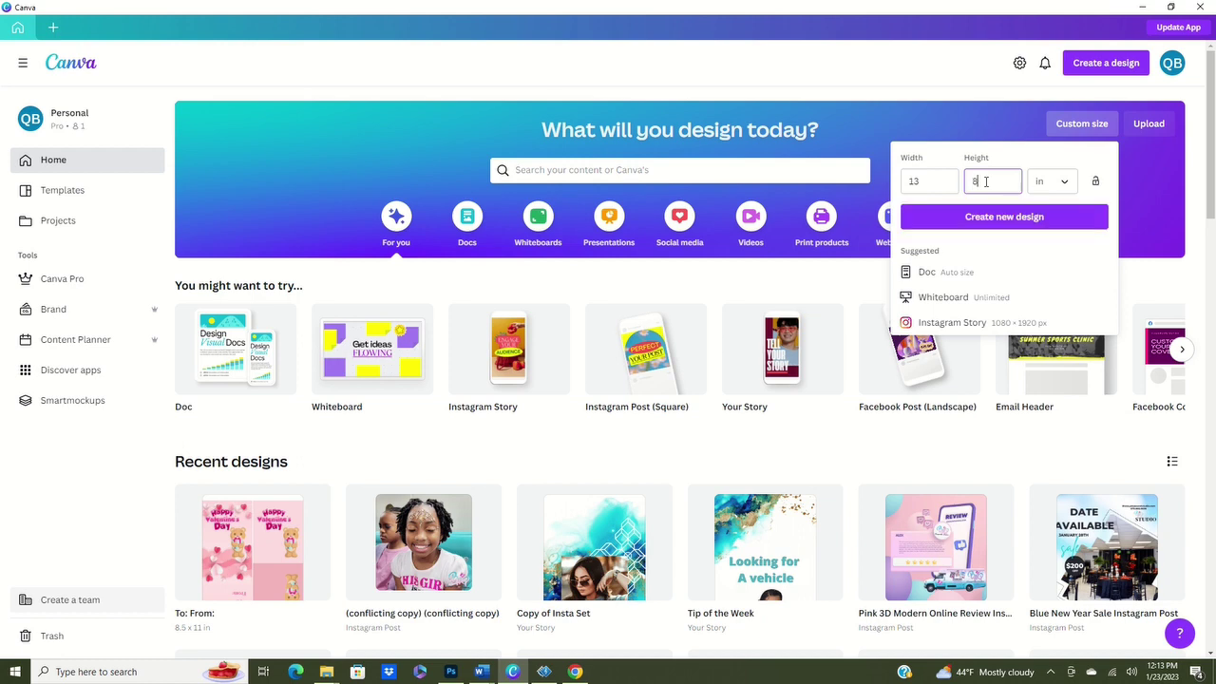
click(1009, 222)
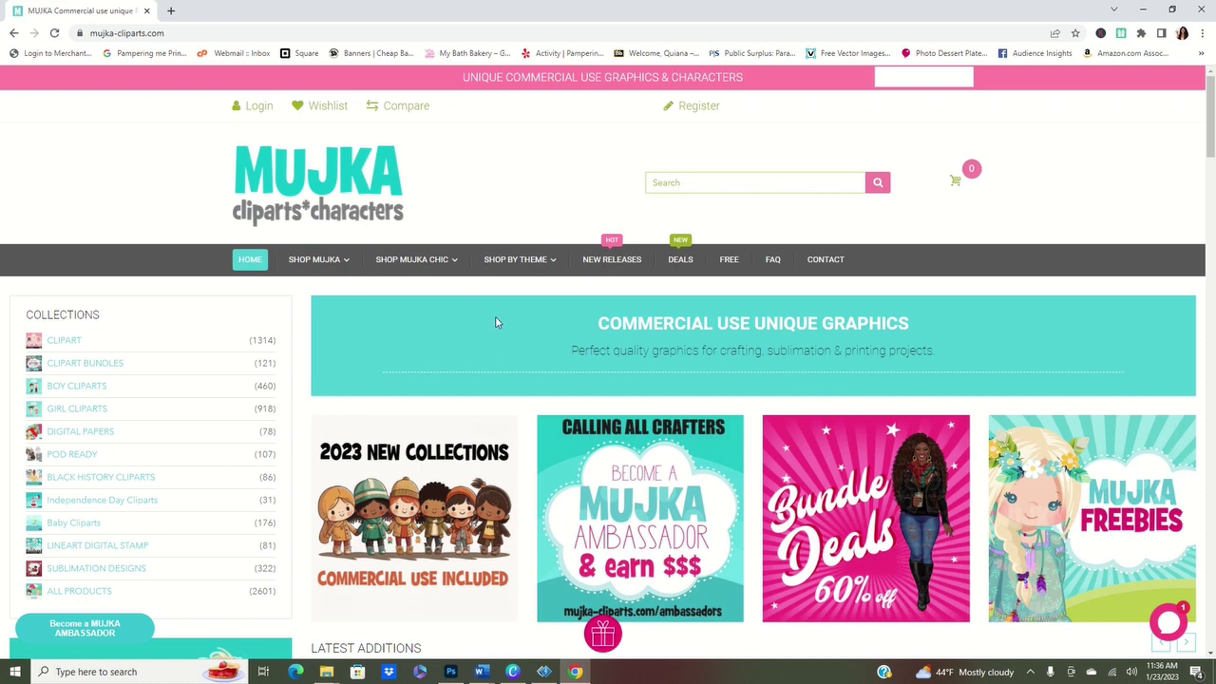
Browse Mujka's LINEART DIGITAL STAMP Valentine sets, then return to Canva's Elements search
scroll(509, 330, down, 4)
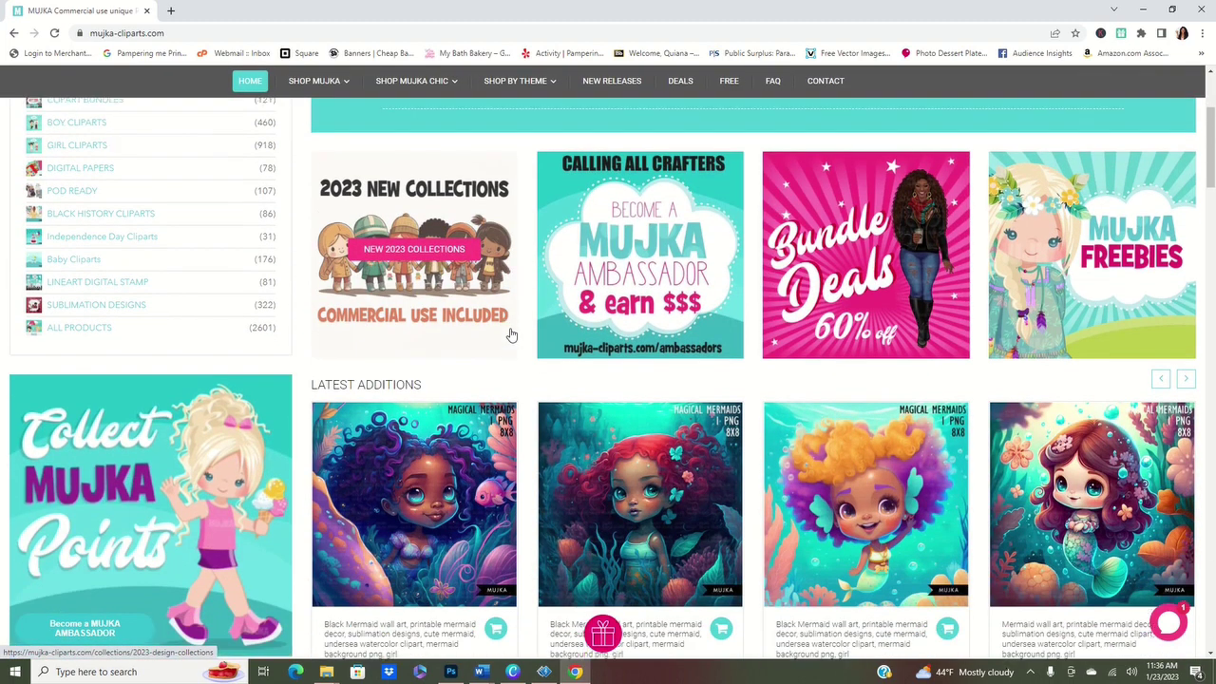
scroll(510, 333, up, 4)
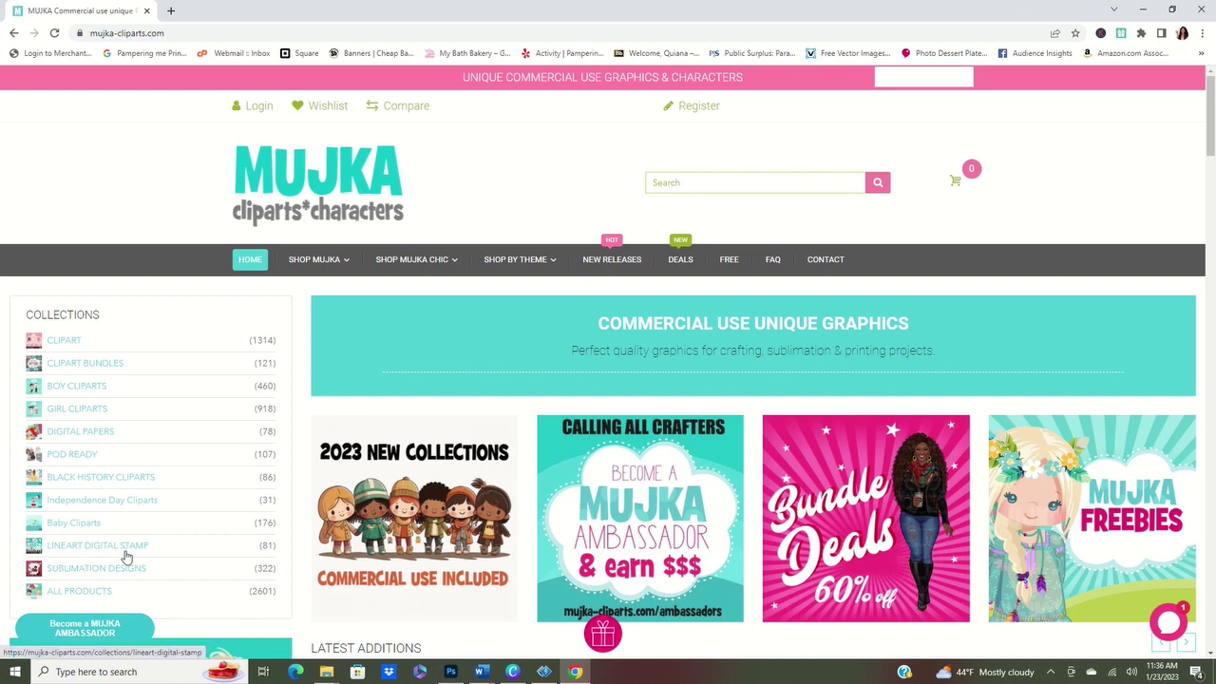
click(141, 548)
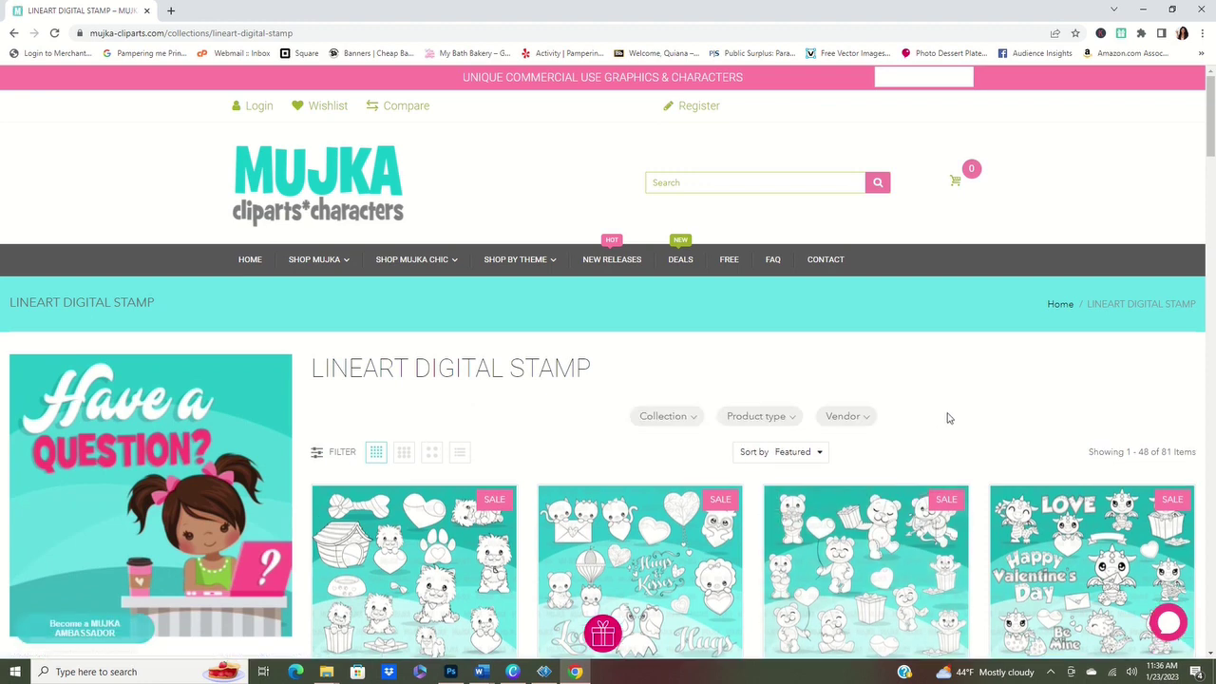
scroll(936, 425, down, 2)
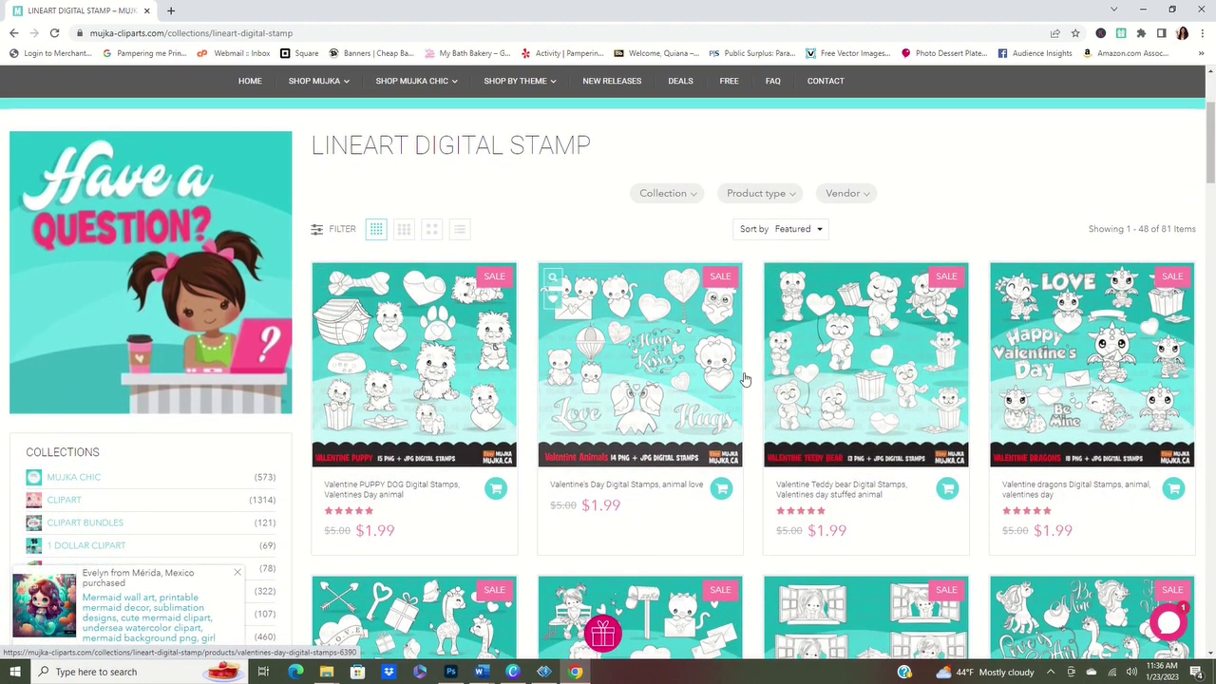
scroll(1046, 409, down, 3)
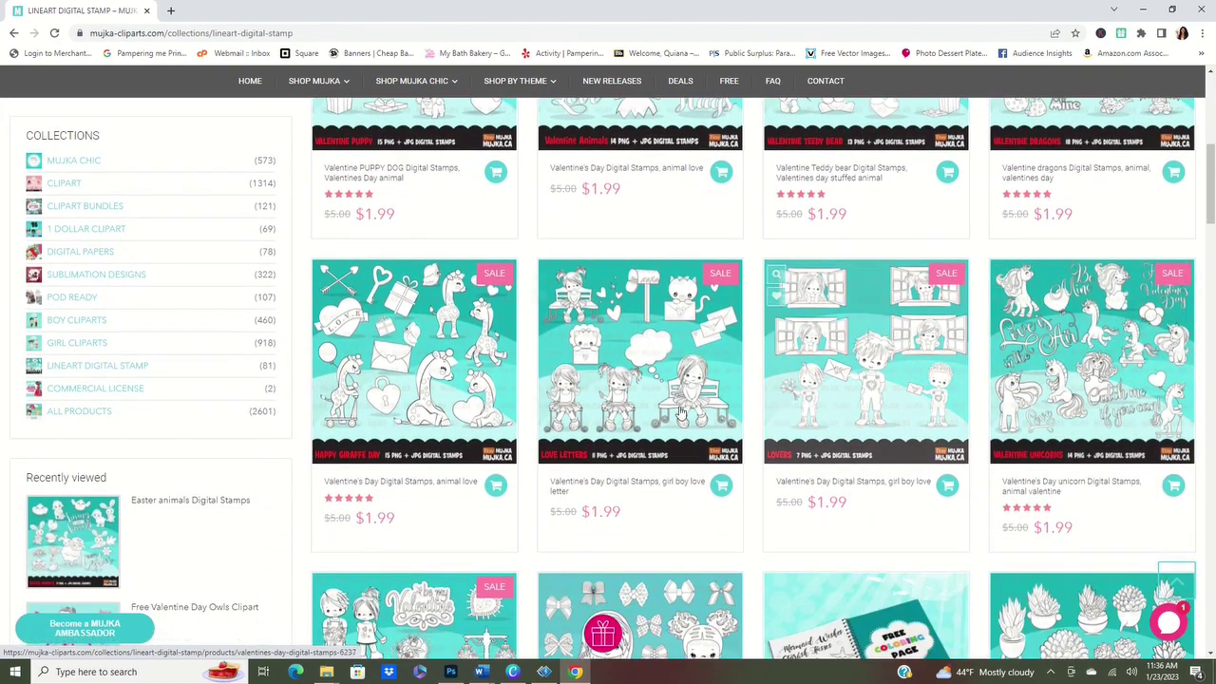
scroll(1036, 380, down, 1)
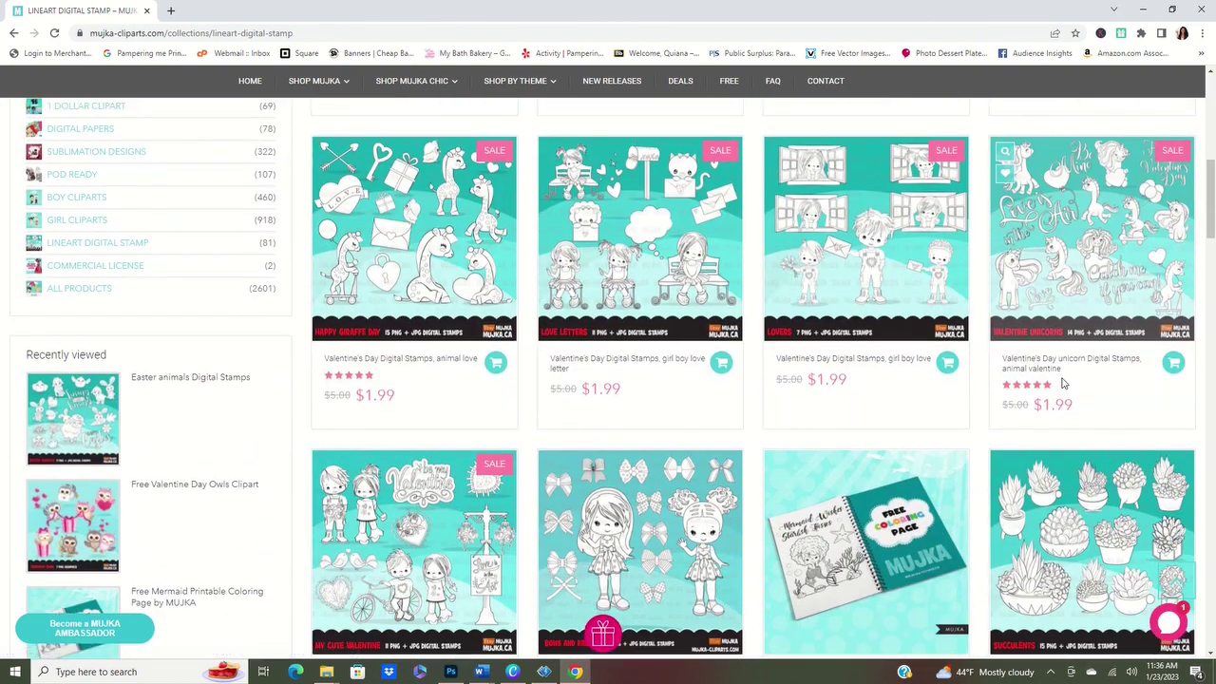
scroll(1045, 378, up, 4)
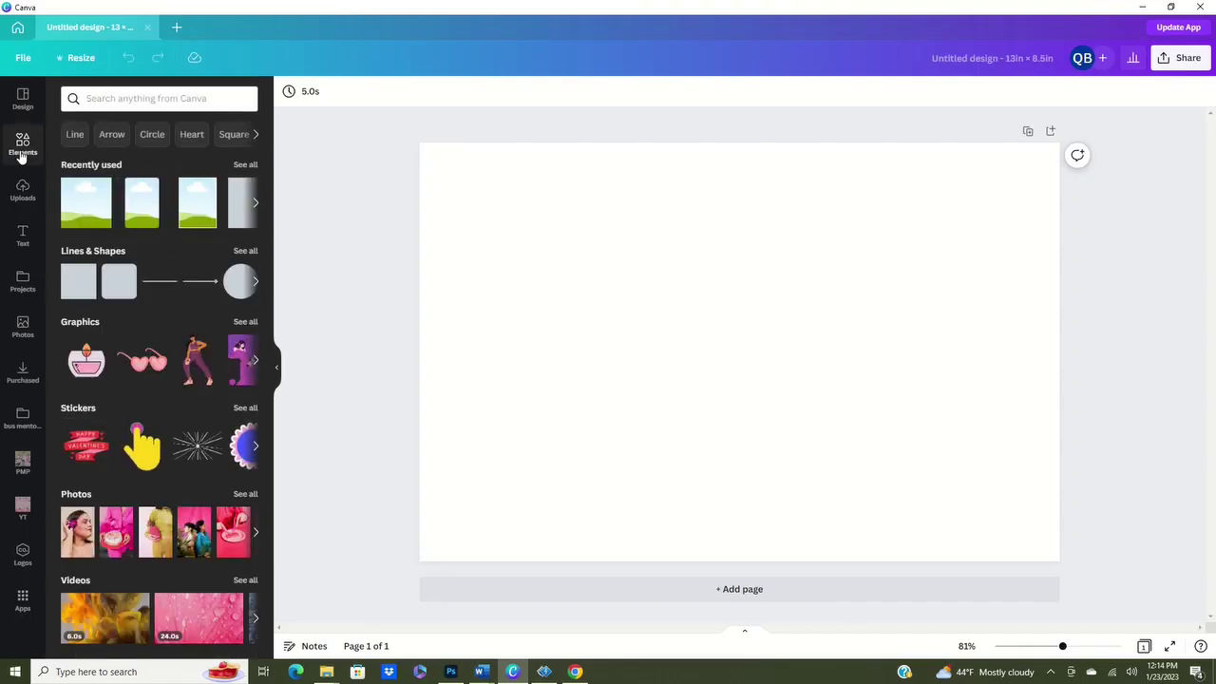
click(122, 101)
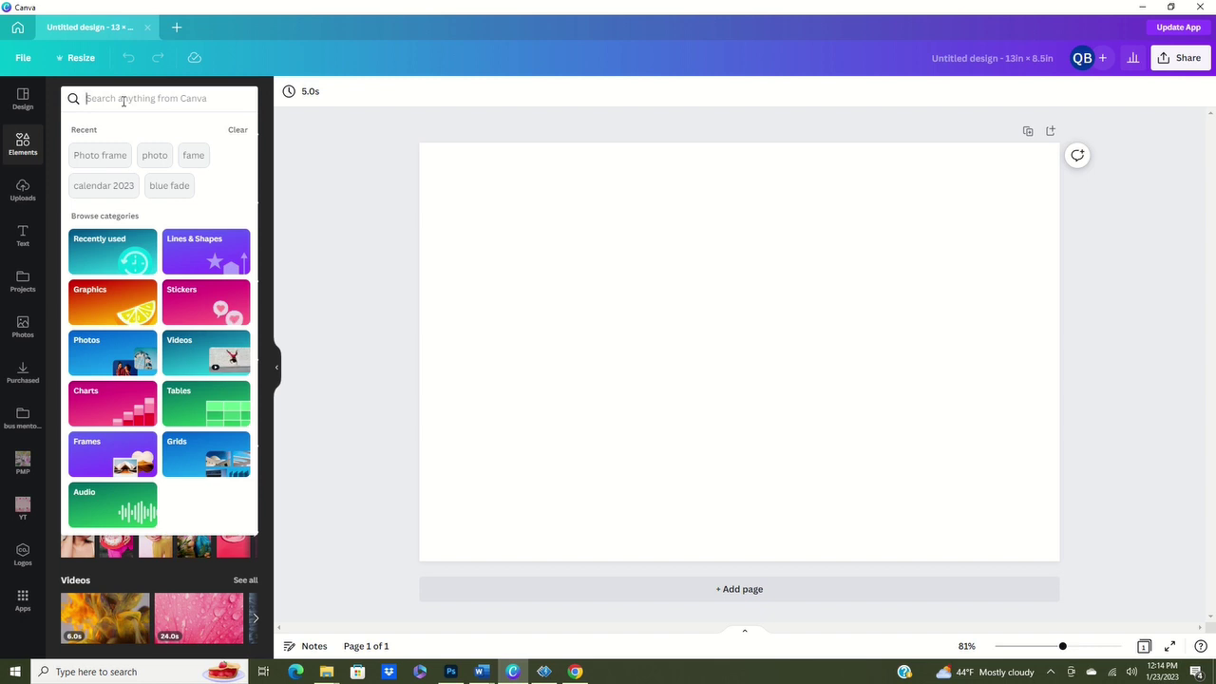
Search Elements for 'valentines outline' and drag the teddy bear outline onto the page
text(valent)
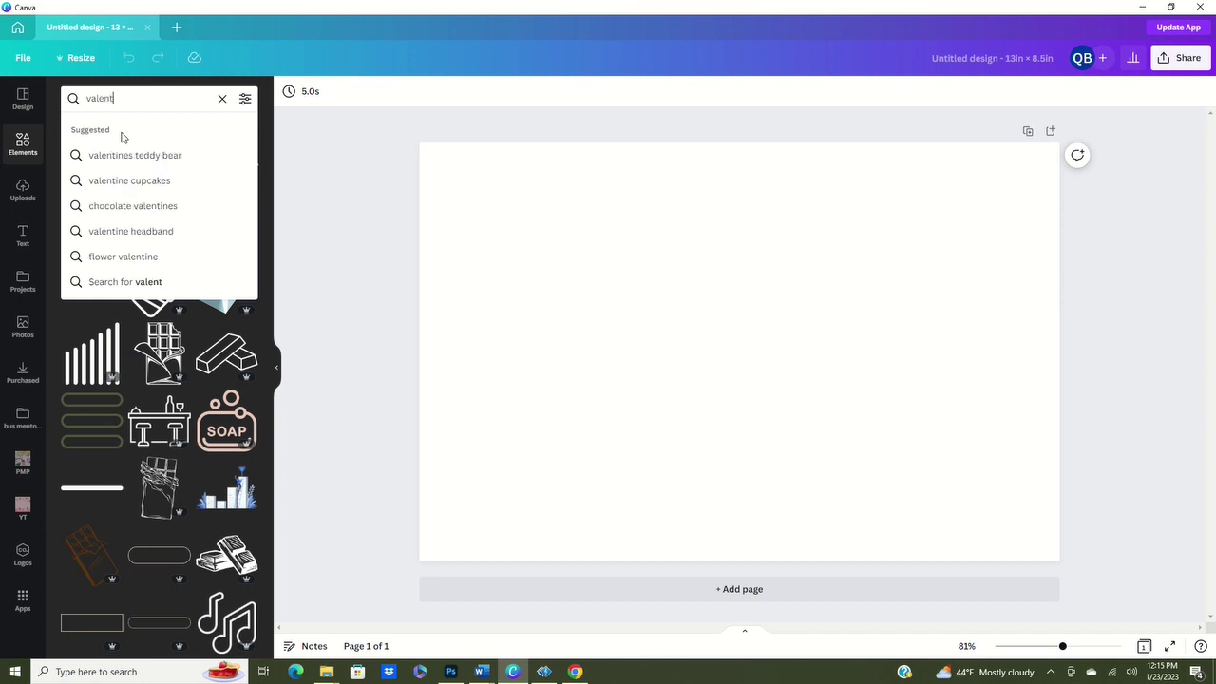
text(ines outline)
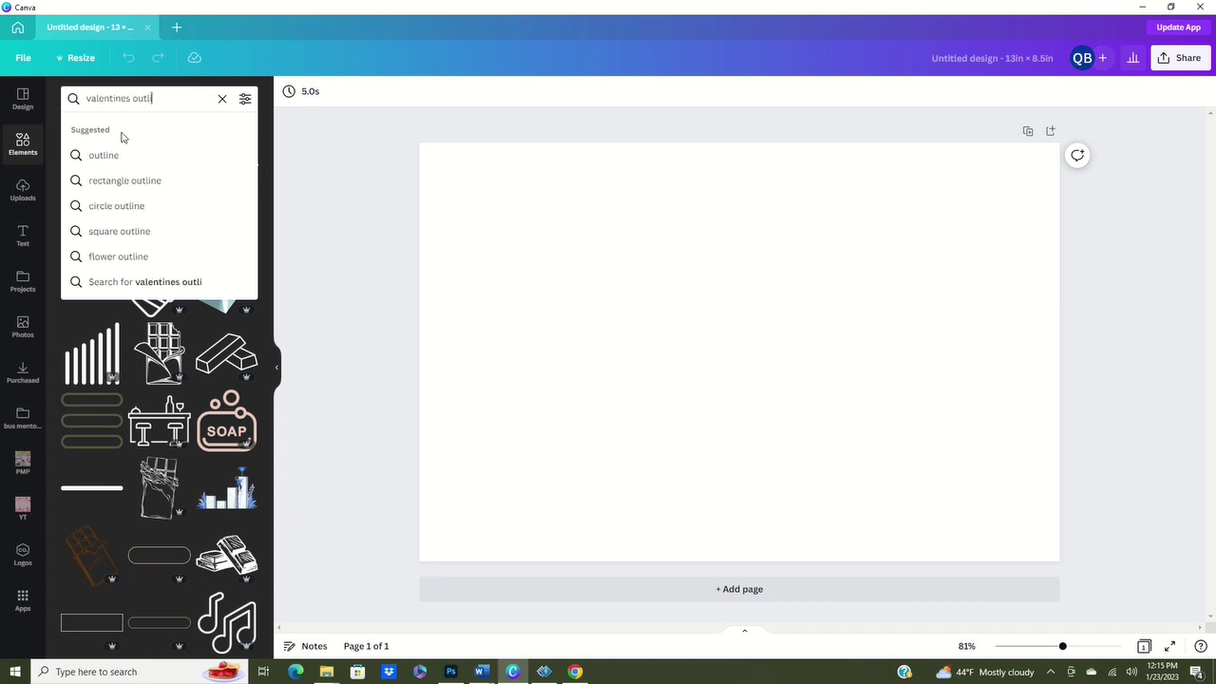
key(Return)
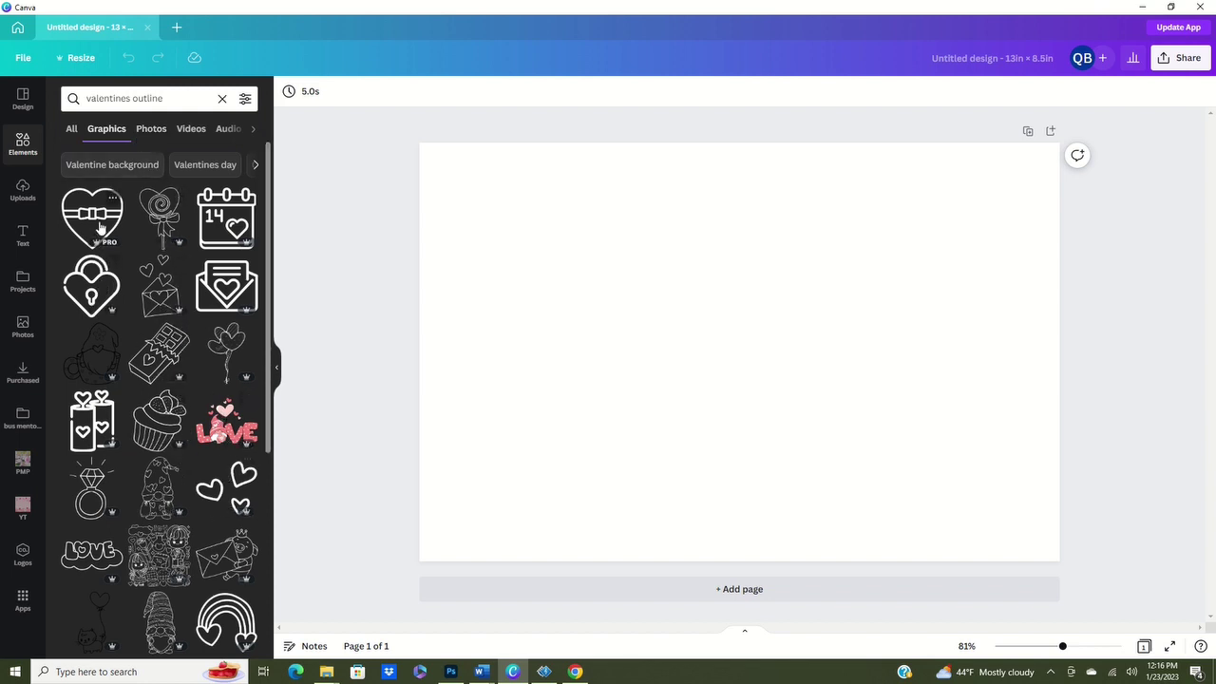
scroll(190, 303, down, 5)
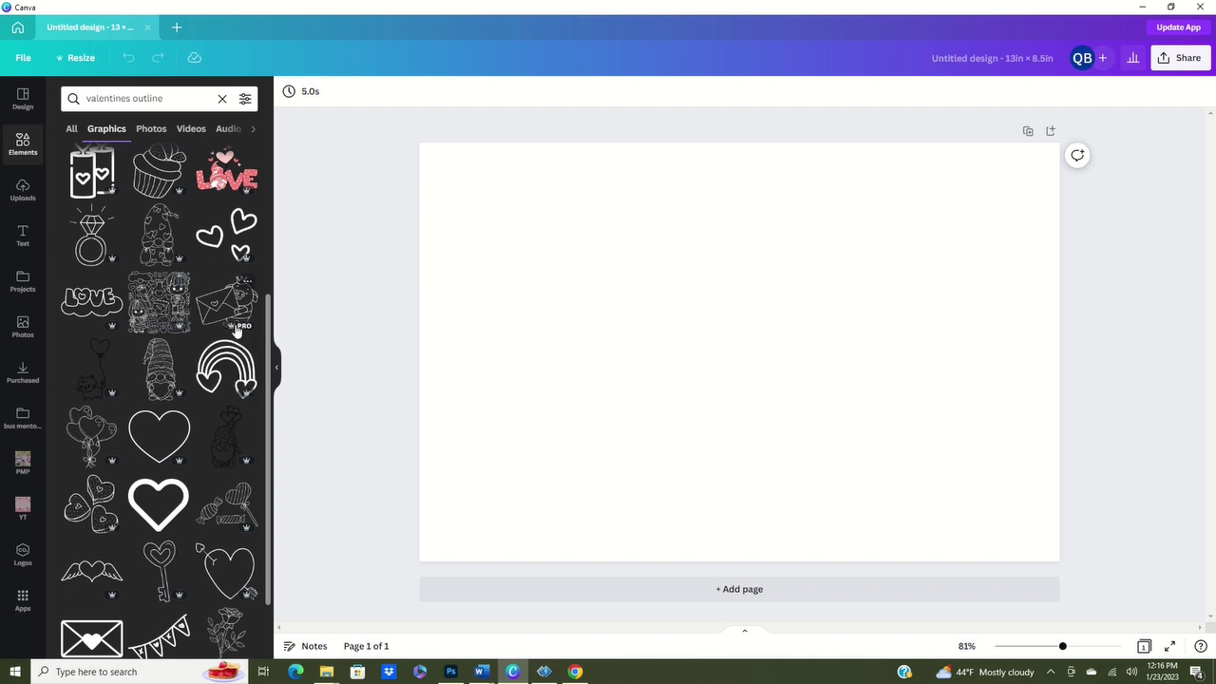
scroll(197, 544, down, 2)
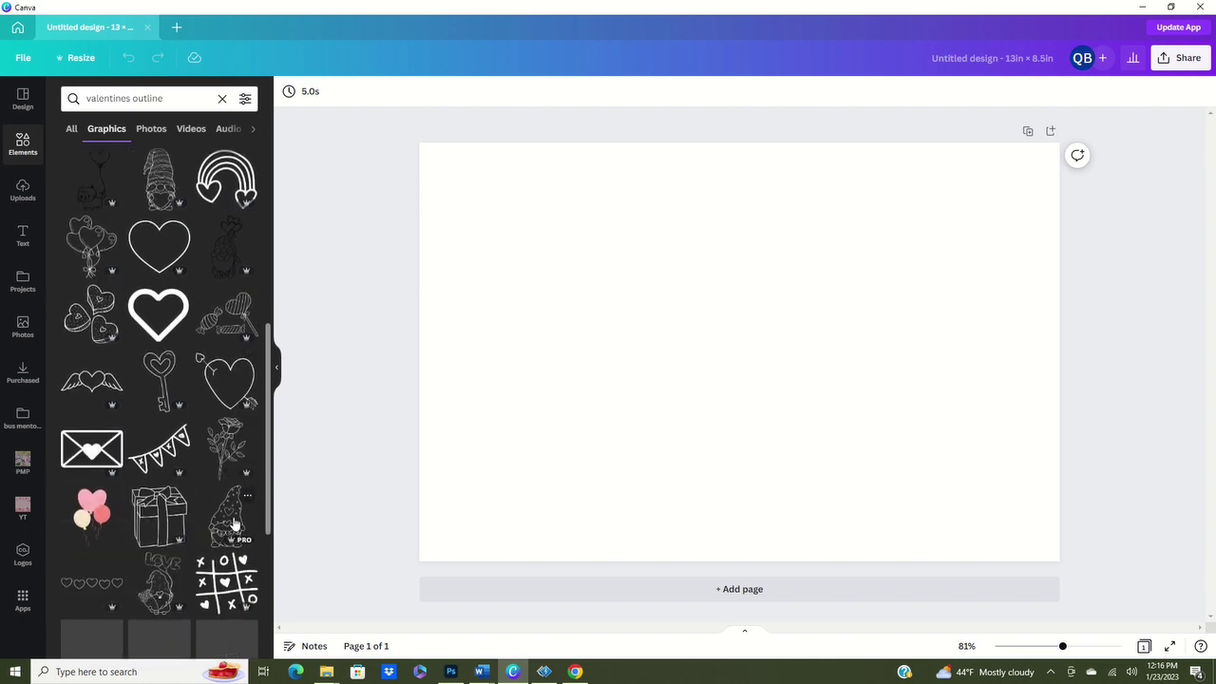
scroll(214, 491, down, 3)
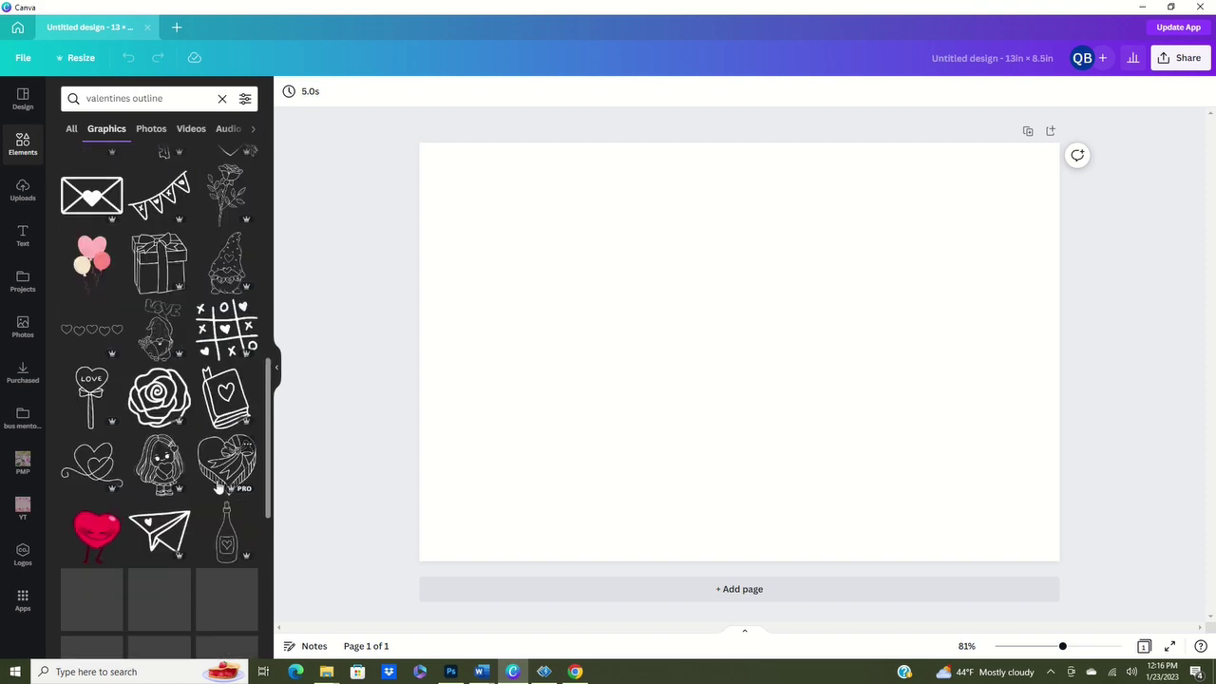
scroll(226, 473, down, 4)
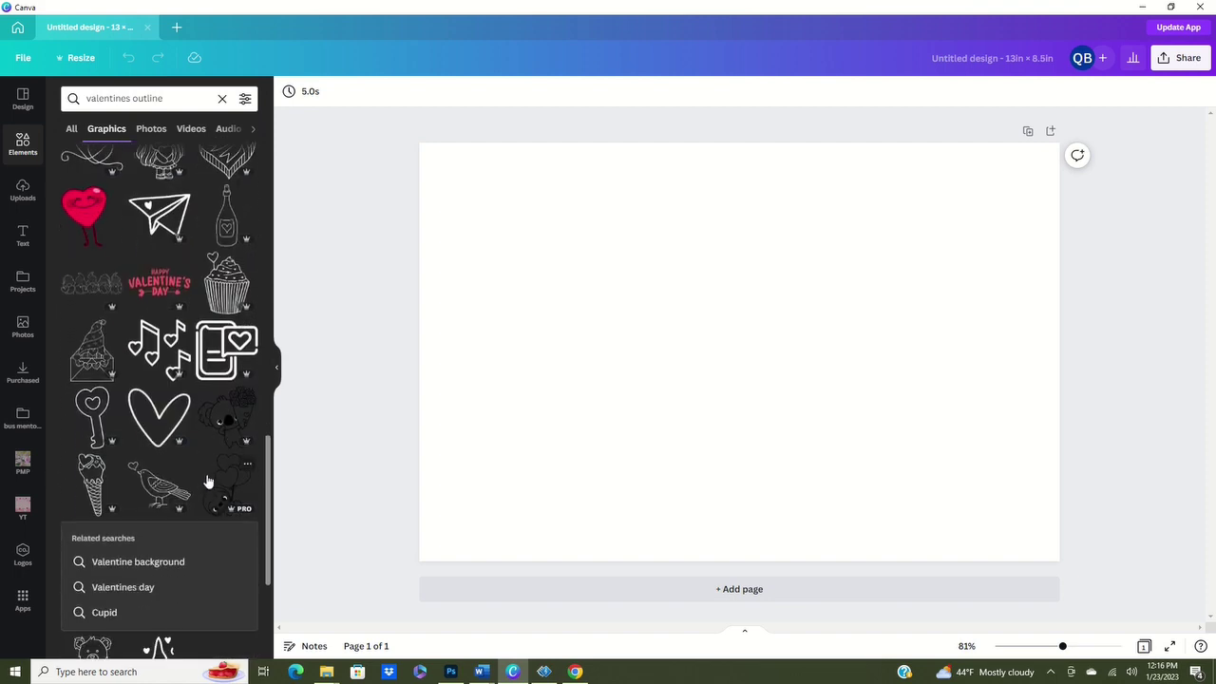
scroll(206, 488, down, 3)
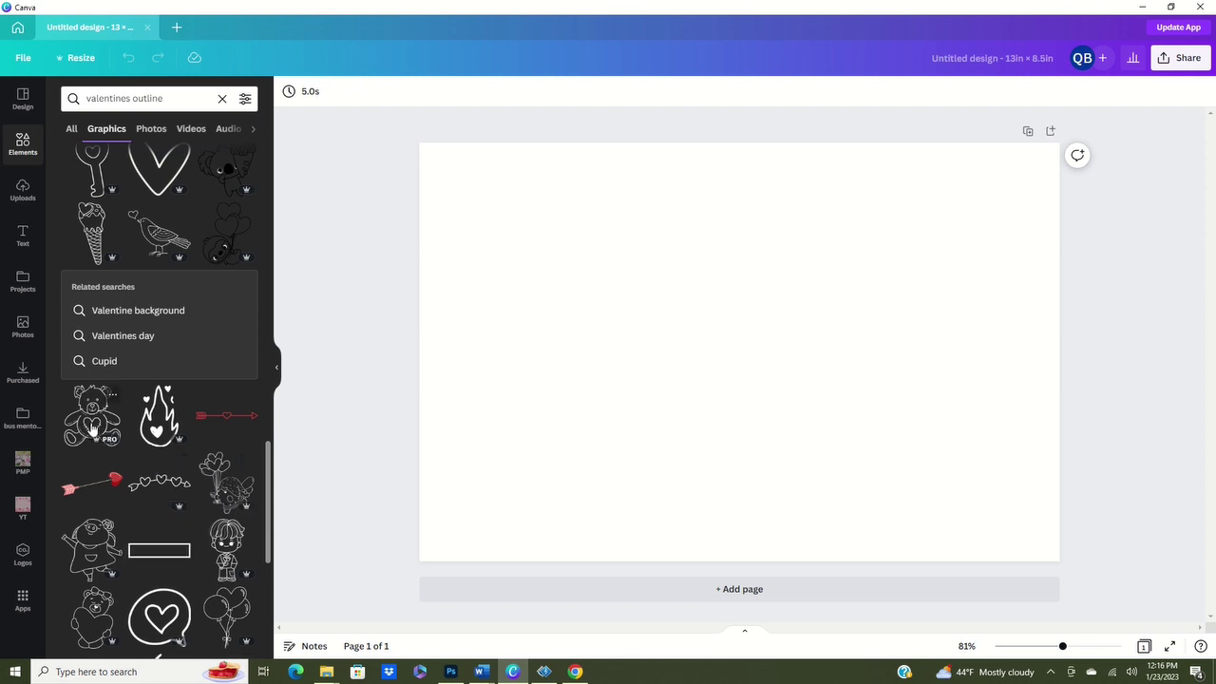
drag(92, 430, 910, 274)
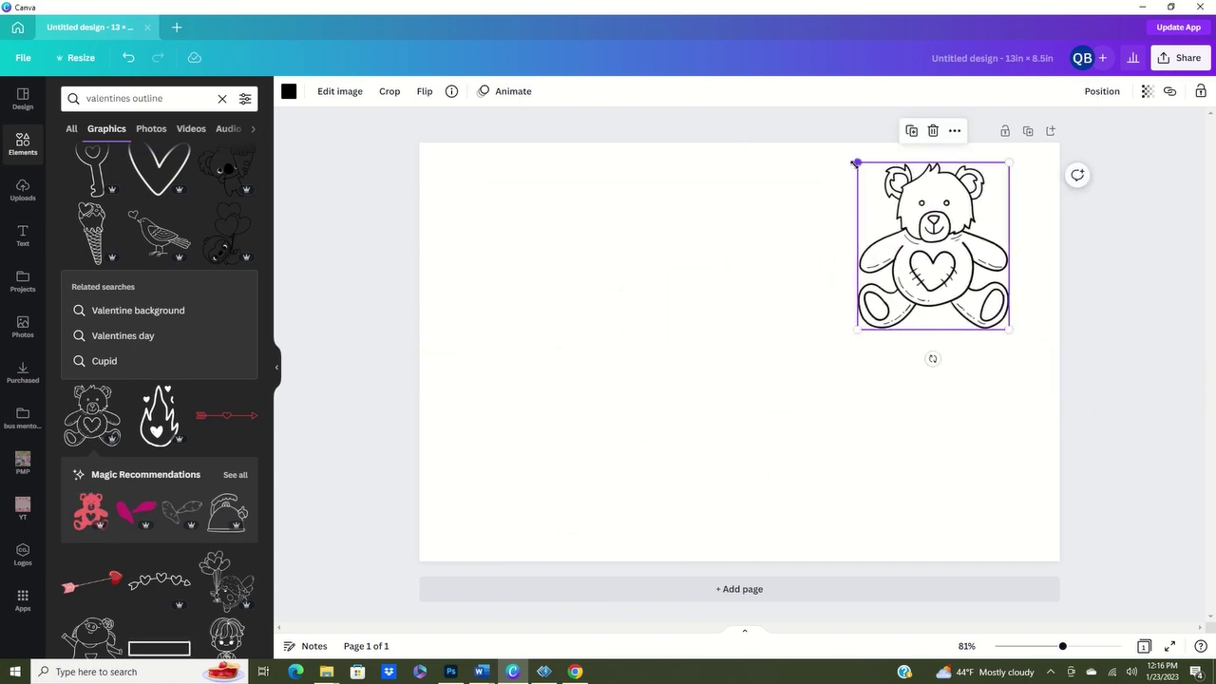
Shrink the teddy bear outline into the top-right corner, then show the YT folder images
drag(859, 163, 884, 189)
drag(961, 261, 999, 225)
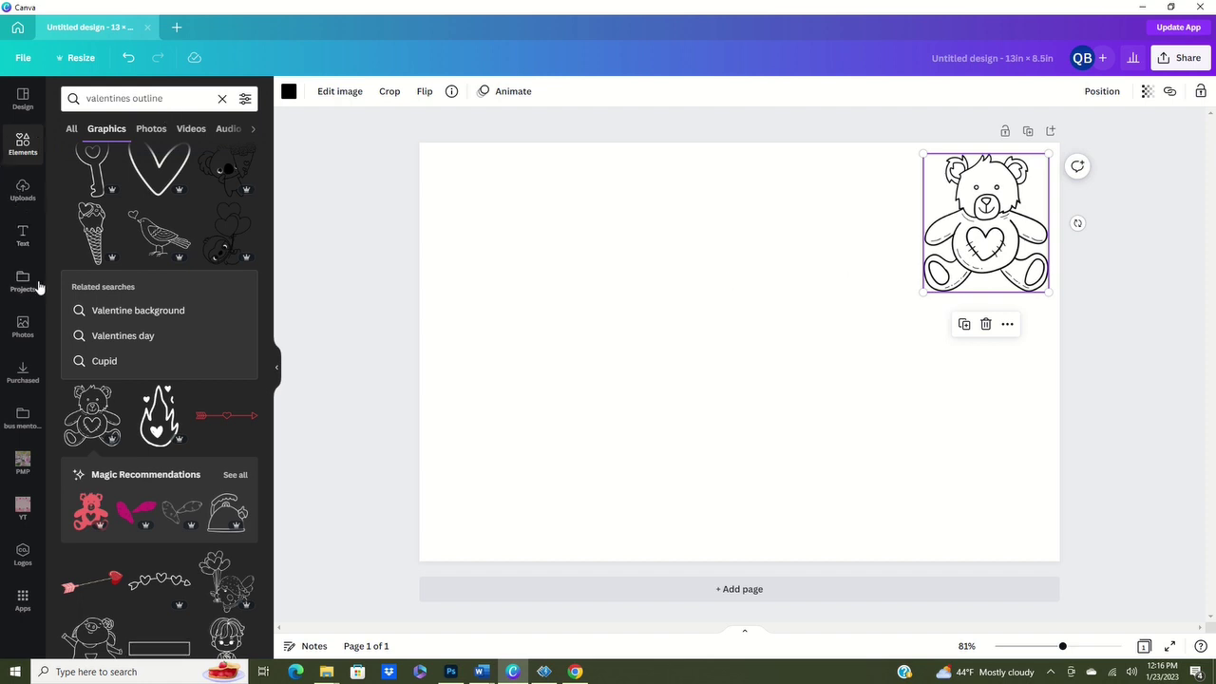
click(23, 513)
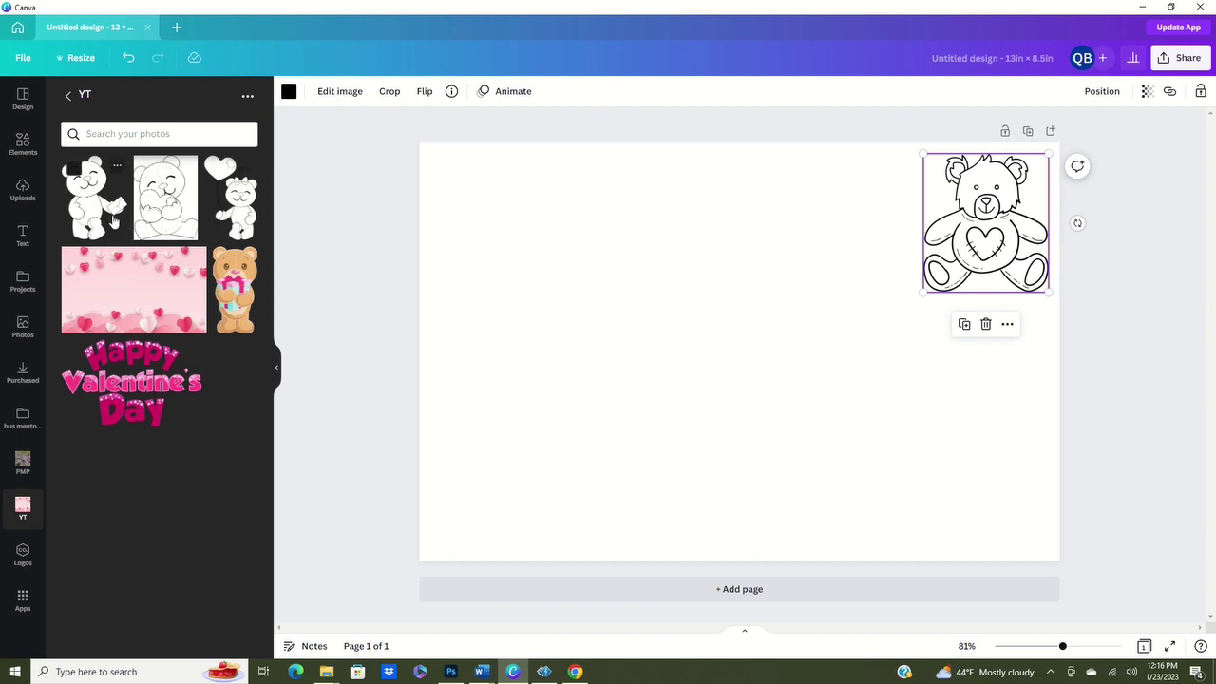
Add the balloon bear and letter bear outlines from YT, shrunk and centred on the page
drag(245, 220, 821, 423)
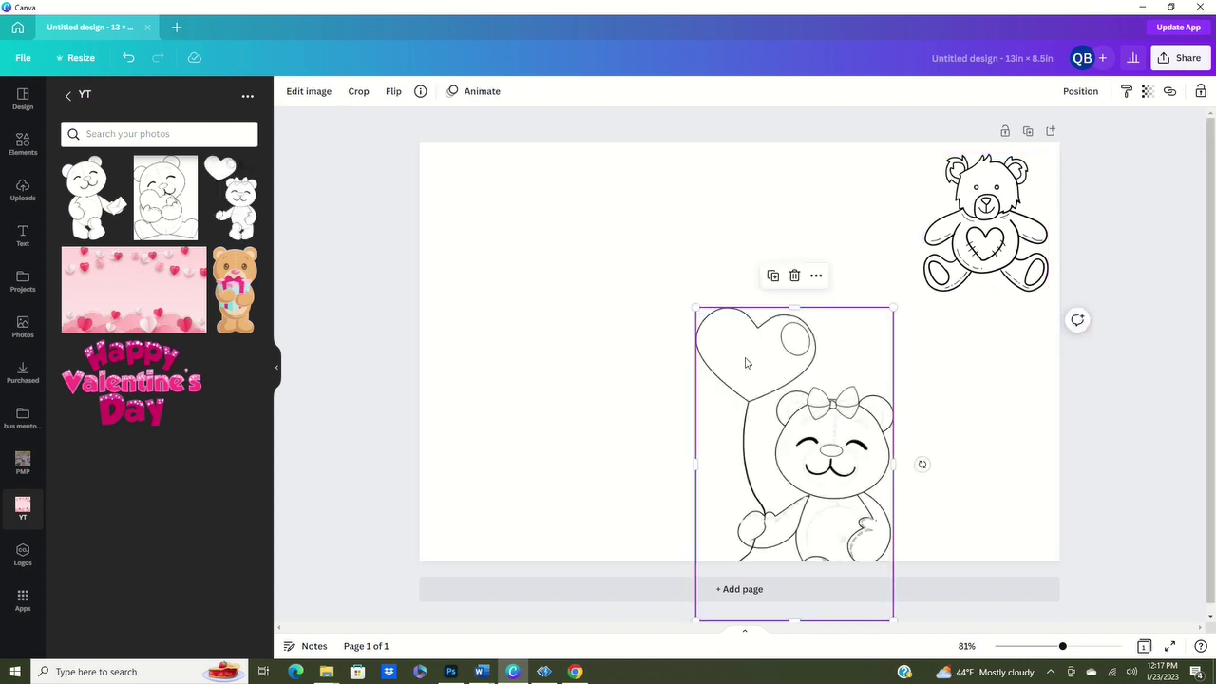
drag(746, 363, 711, 258)
drag(663, 204, 717, 247)
drag(782, 313, 799, 331)
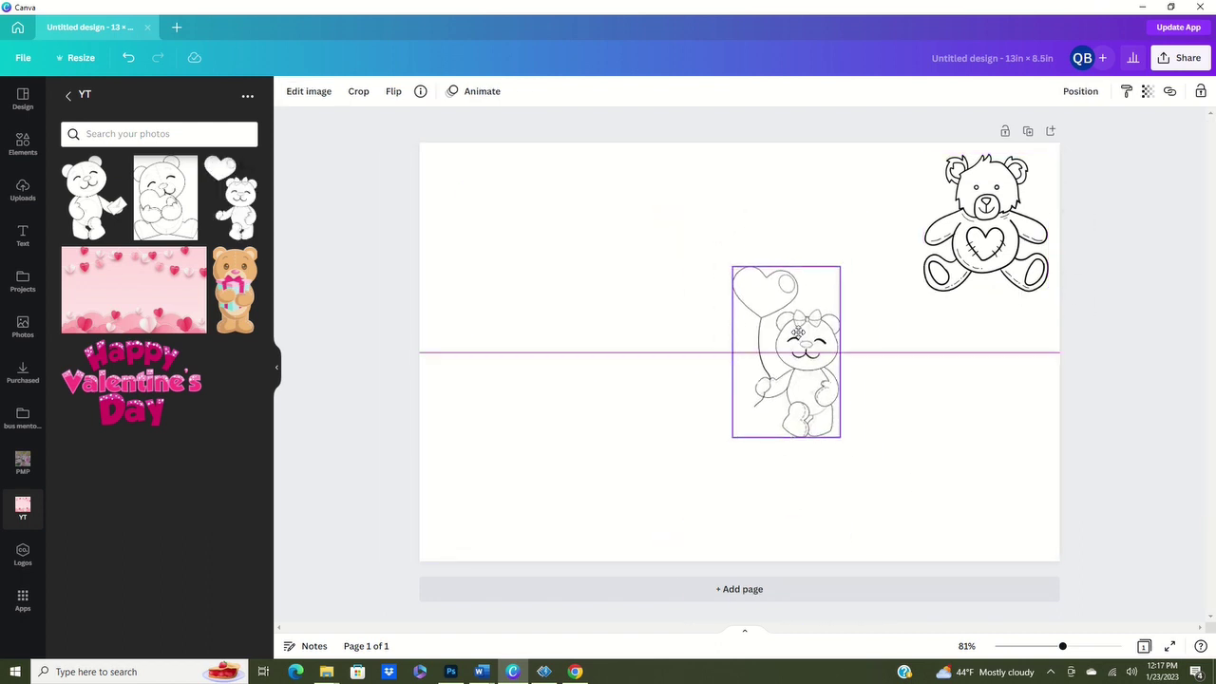
click(93, 198)
drag(861, 196, 745, 309)
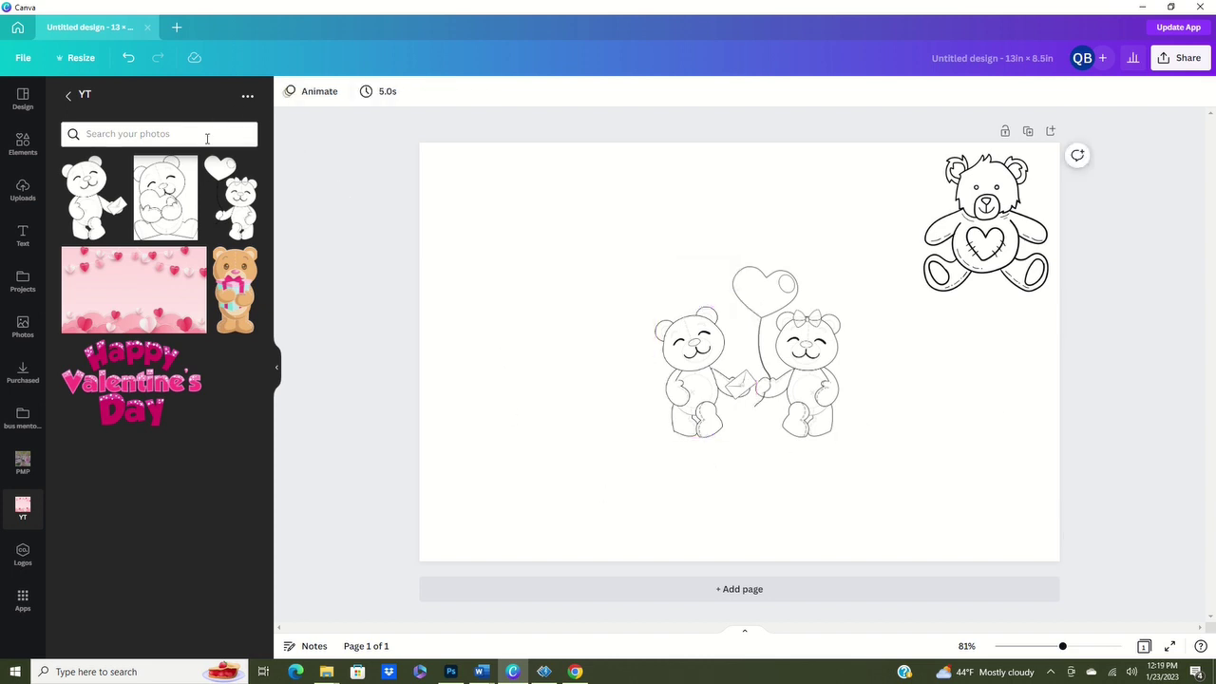
From the Canva home page, search templates for 'valentines worksheet'
click(15, 30)
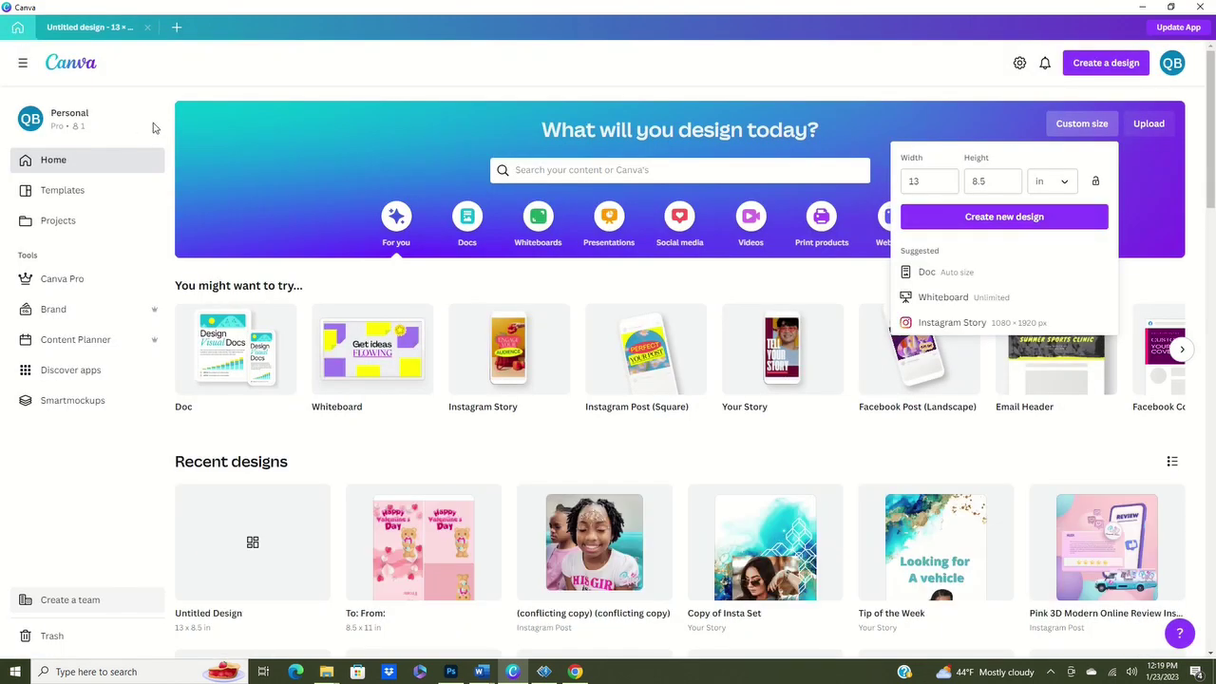
click(602, 169)
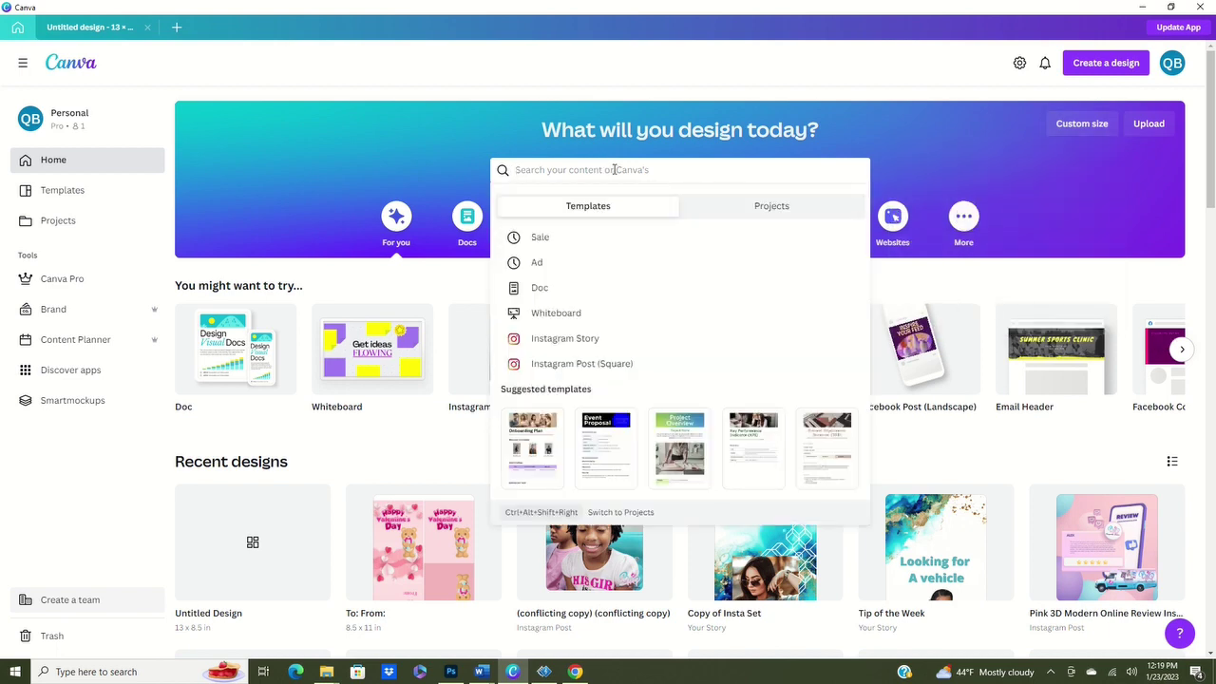
text(v)
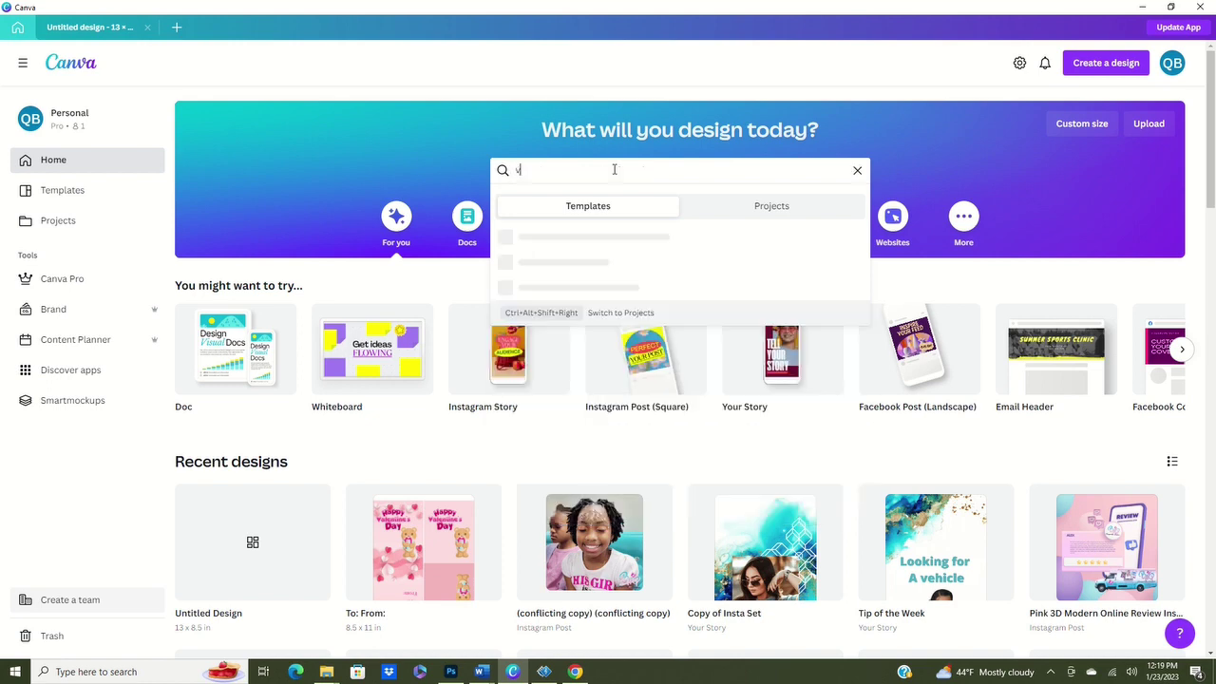
text(ale)
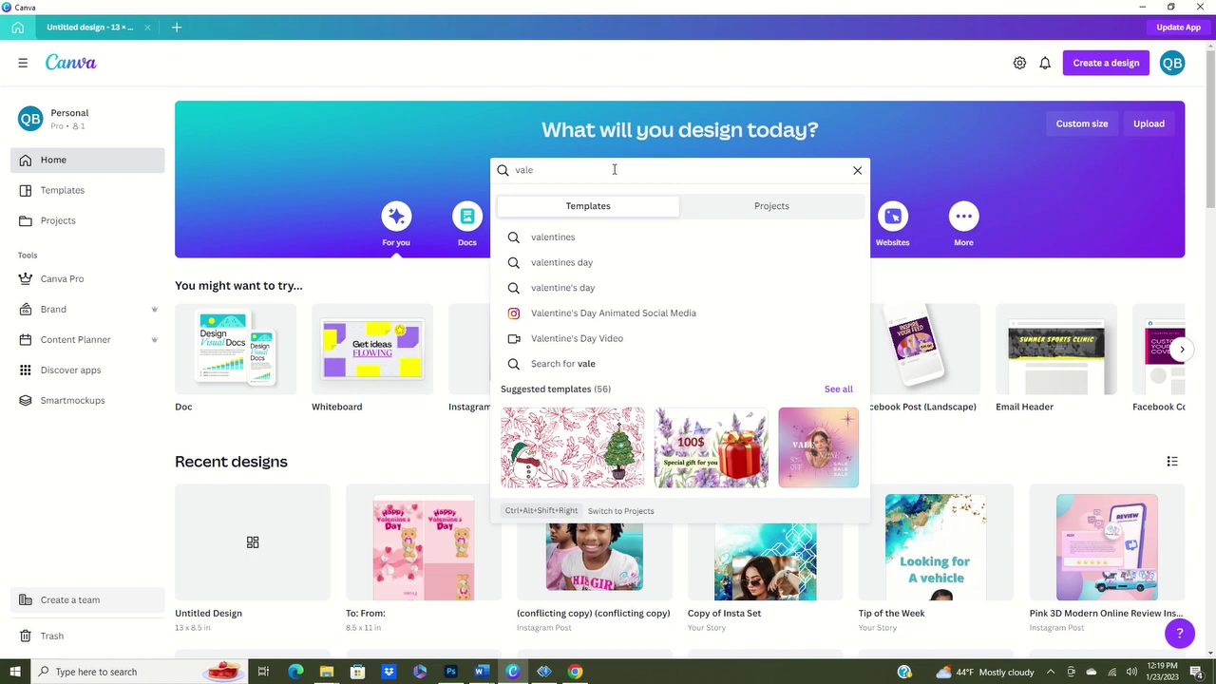
key(Down)
text(wo)
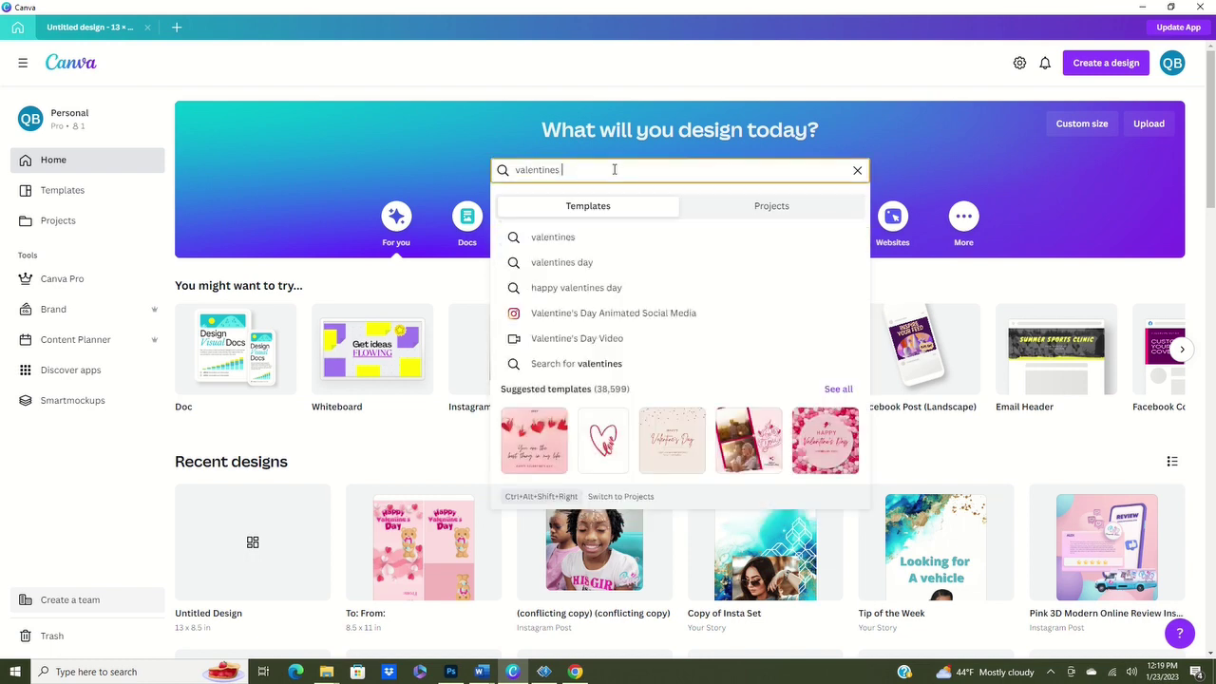
text(rk)
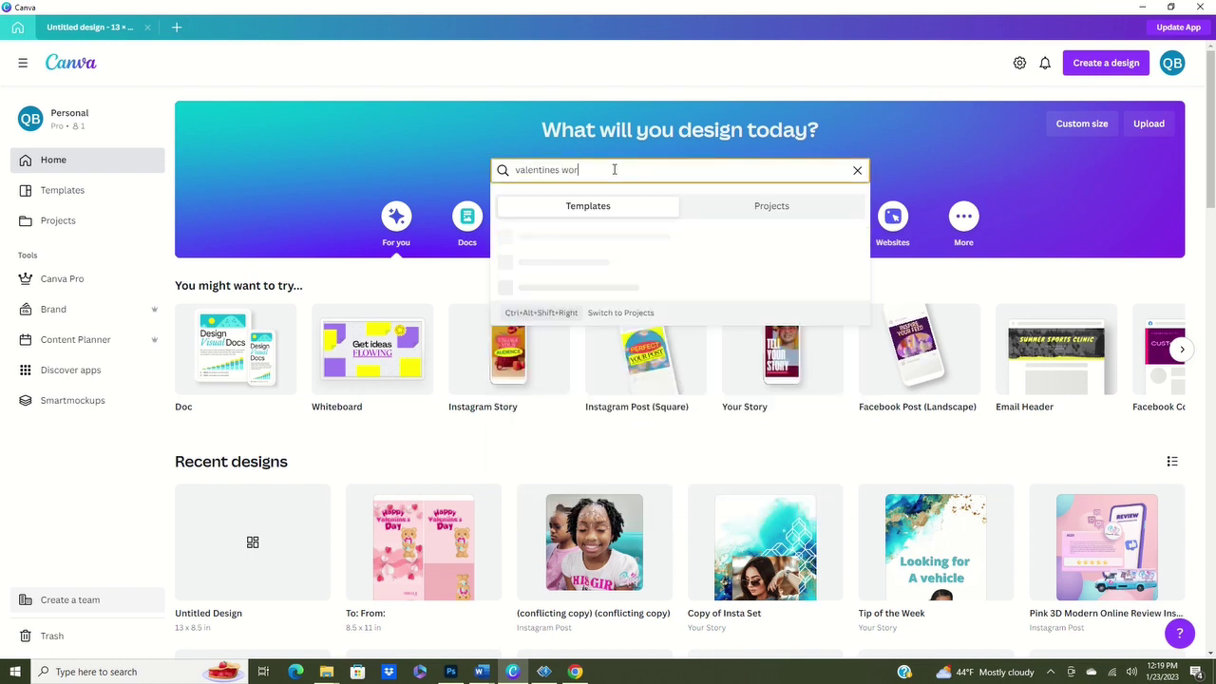
text(sheet)
key(Return)
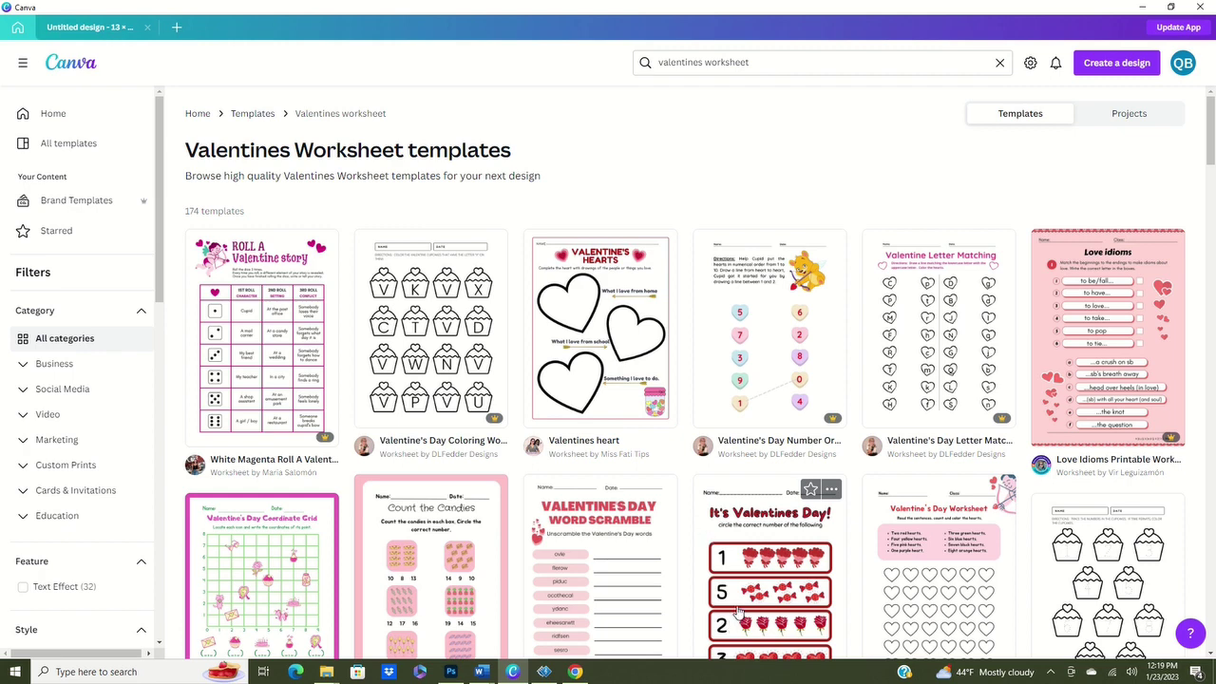
Open the White Pink Valentine's Day Word Search Worksheet and select all its page elements
scroll(891, 433, down, 2)
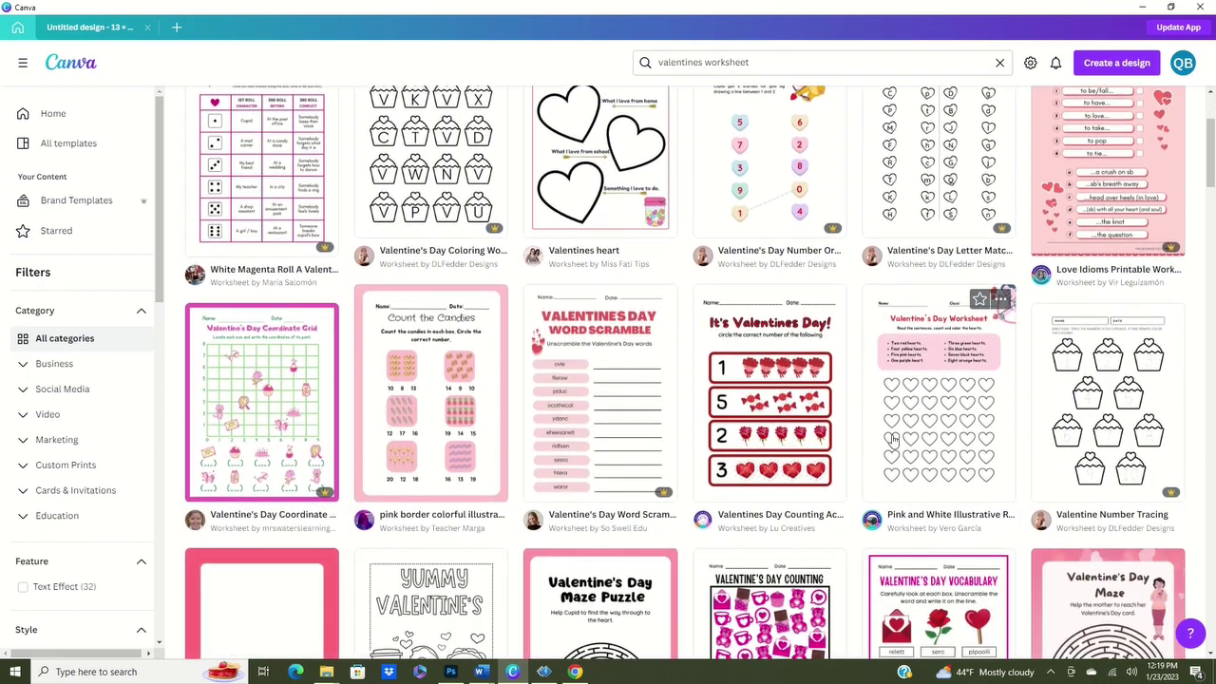
scroll(896, 438, down, 5)
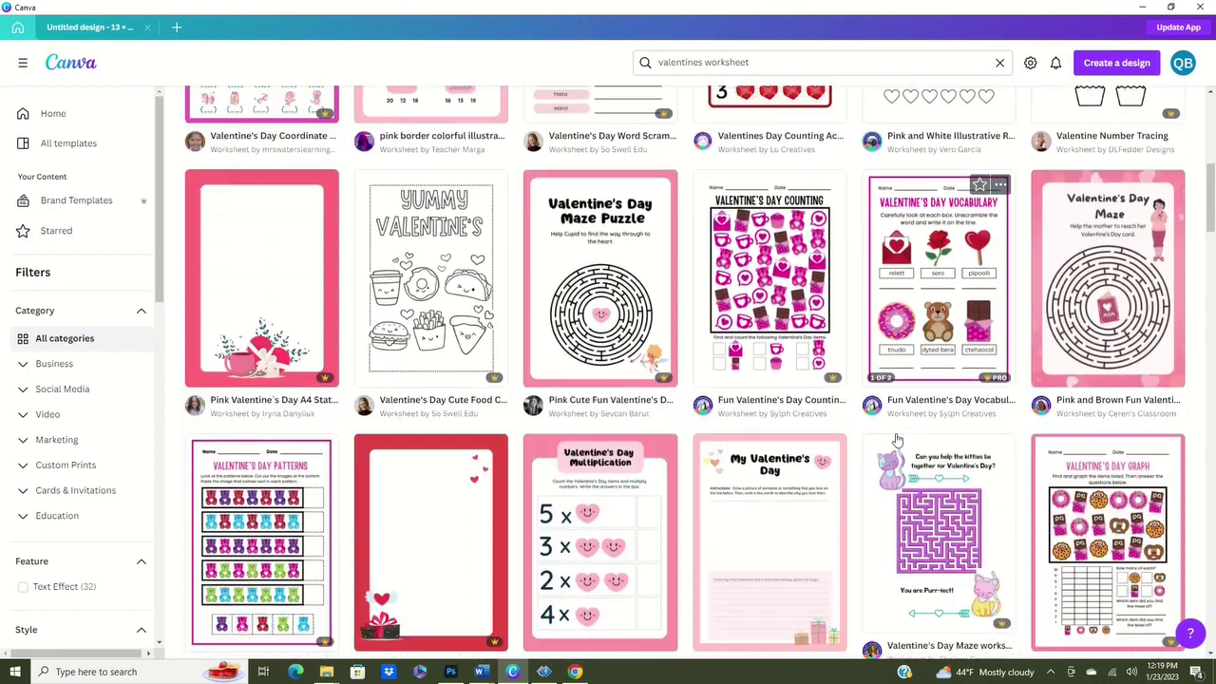
scroll(896, 439, down, 5)
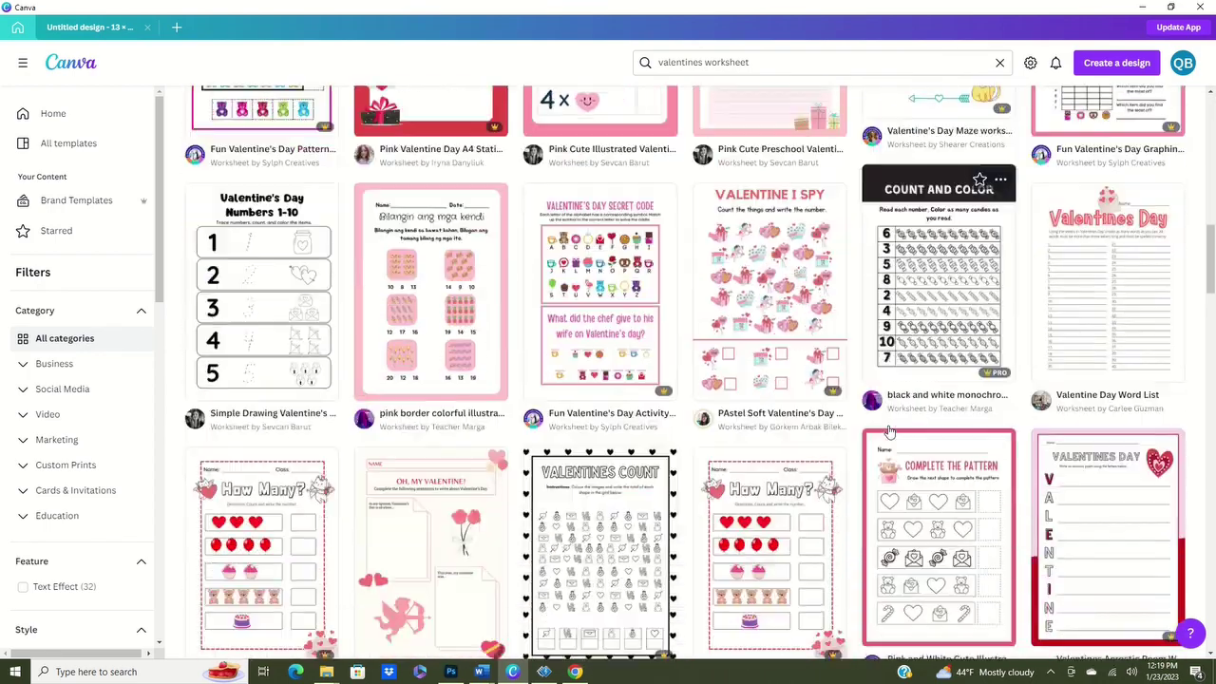
scroll(891, 432, down, 10)
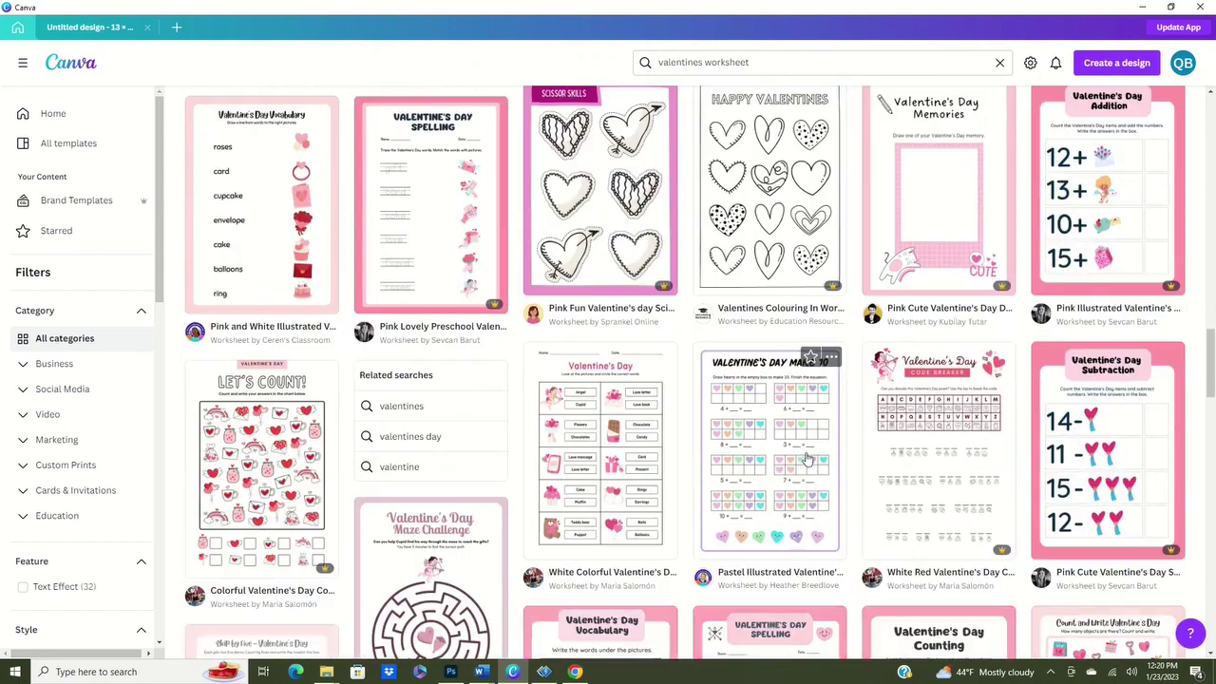
scroll(797, 461, down, 2)
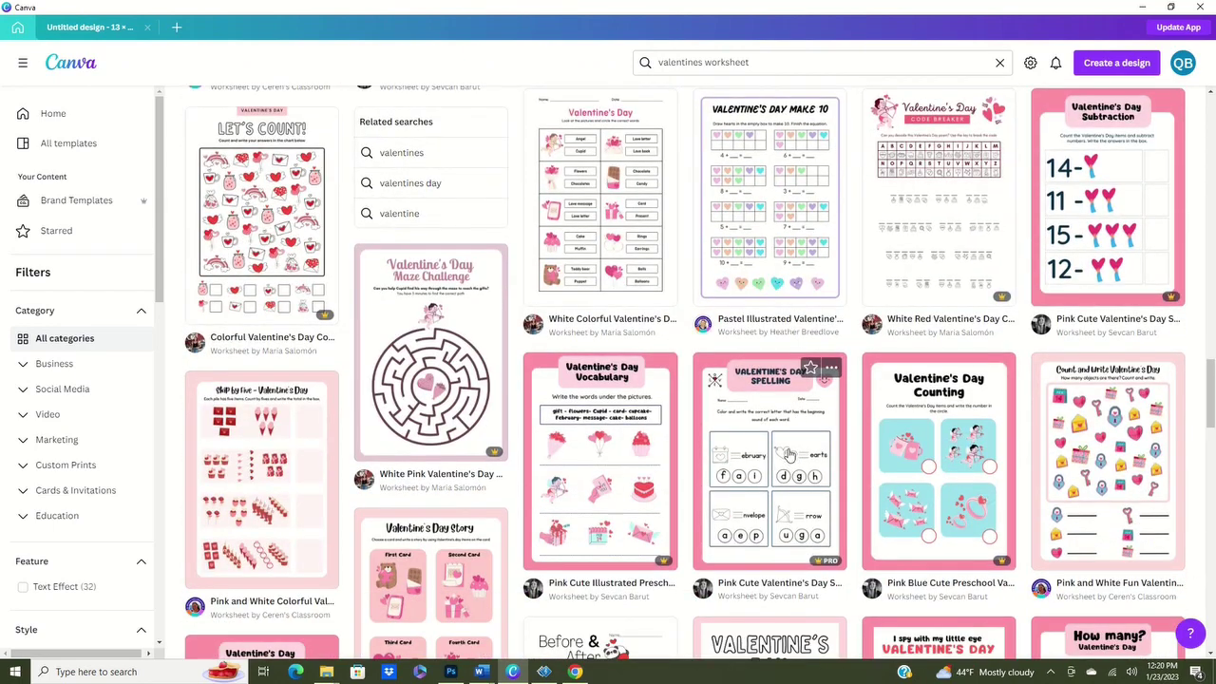
scroll(796, 462, down, 5)
scroll(897, 349, down, 10)
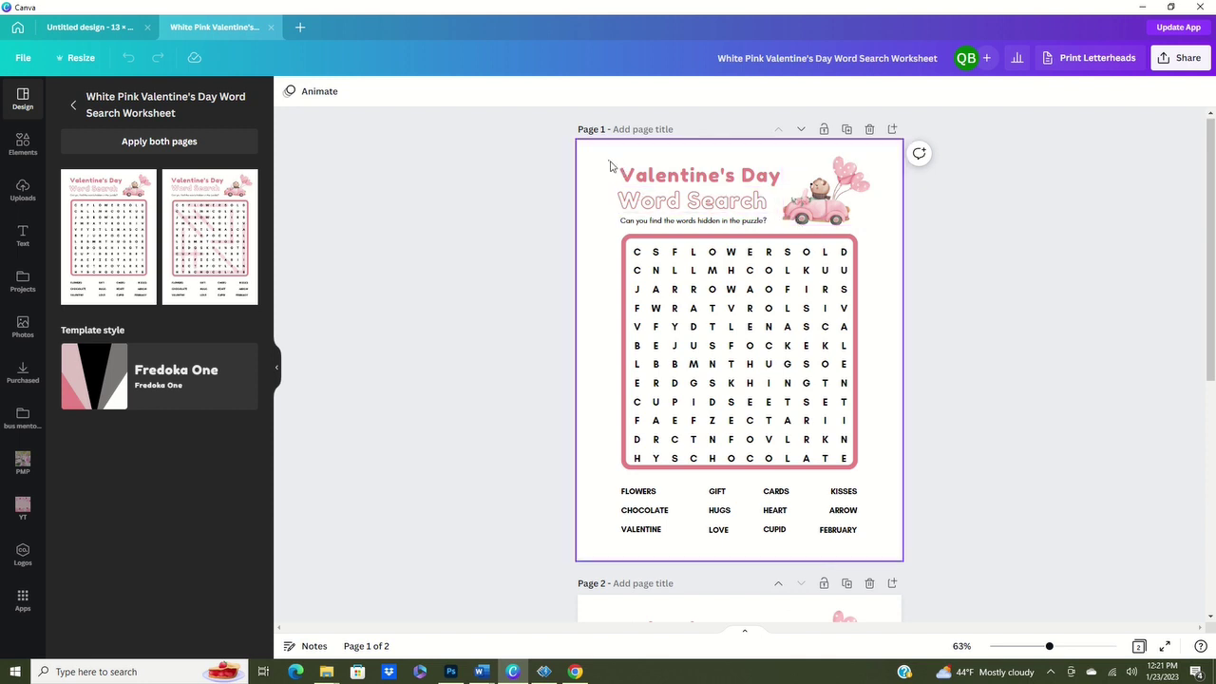
drag(610, 167, 870, 539)
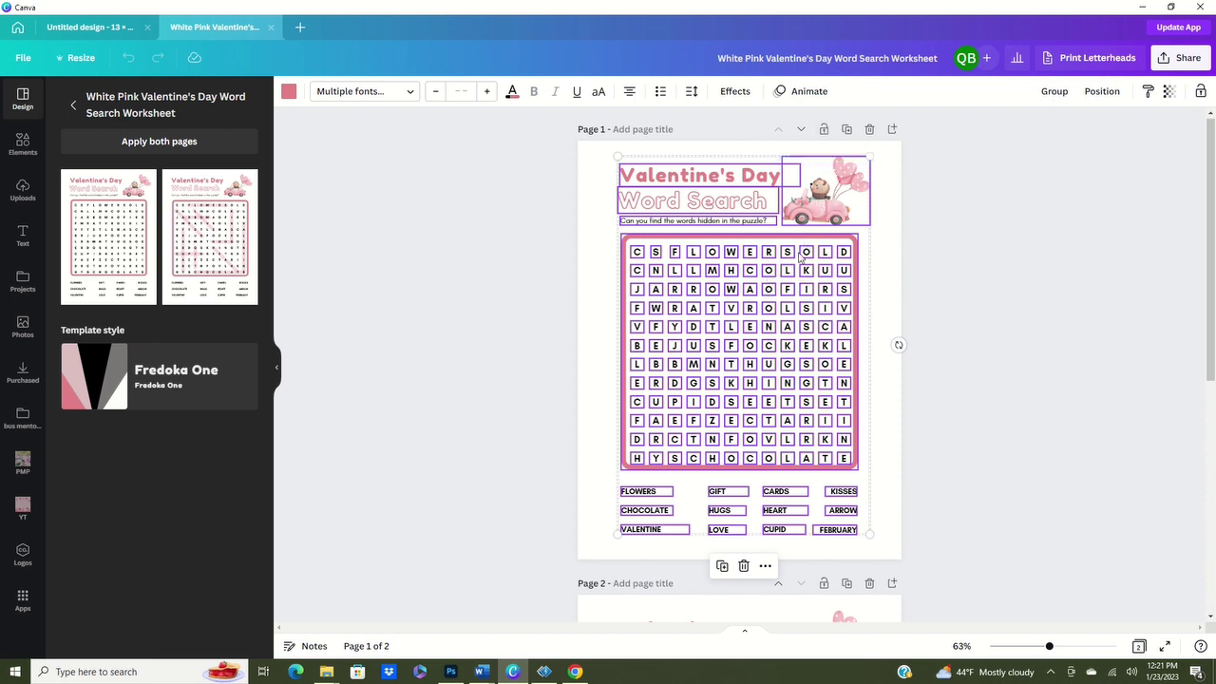
Copy the selected word search elements and bring up the placemat page's context menu
right_click(796, 256)
click(836, 272)
click(101, 33)
right_click(516, 266)
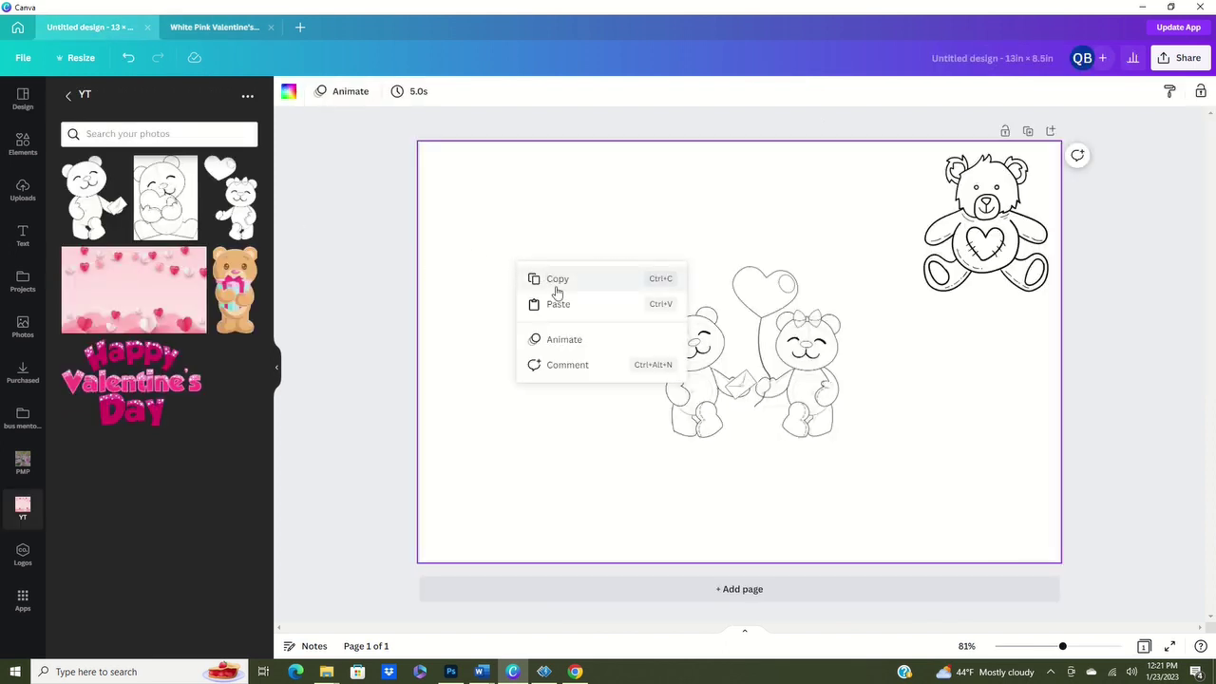
Paste the word search at about 3.7 × 5.5 on the right, nudging the teddy bear above it
click(558, 304)
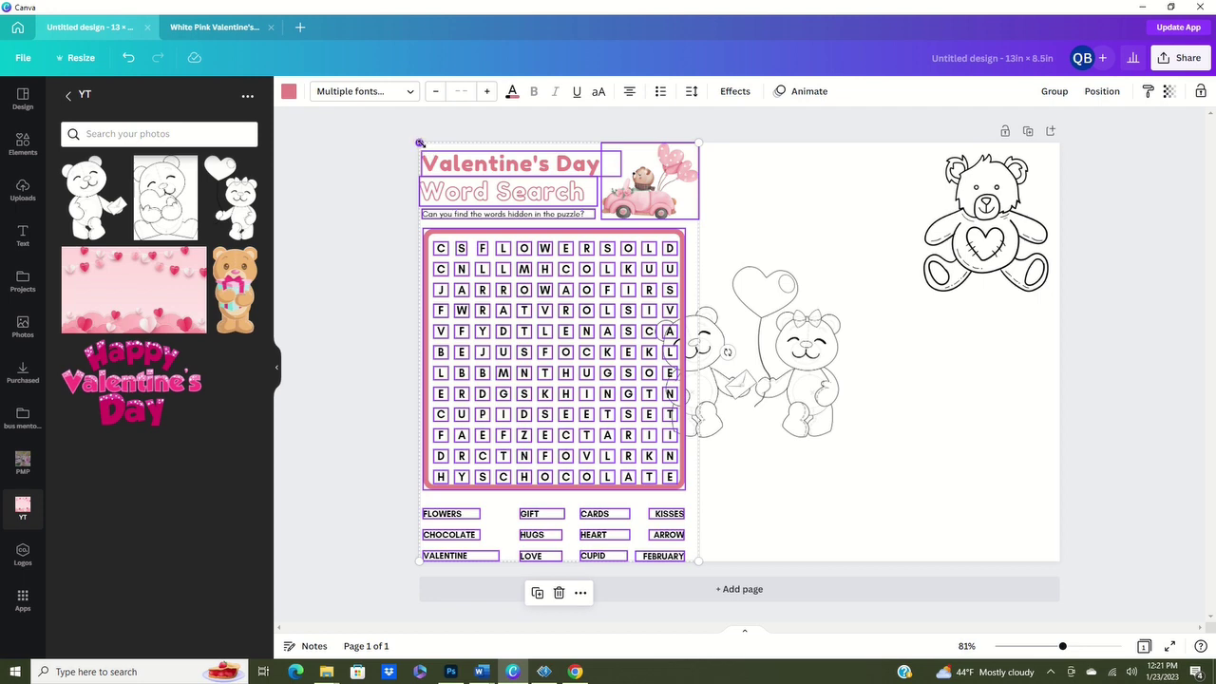
drag(421, 143, 553, 304)
drag(609, 432, 518, 411)
click(771, 543)
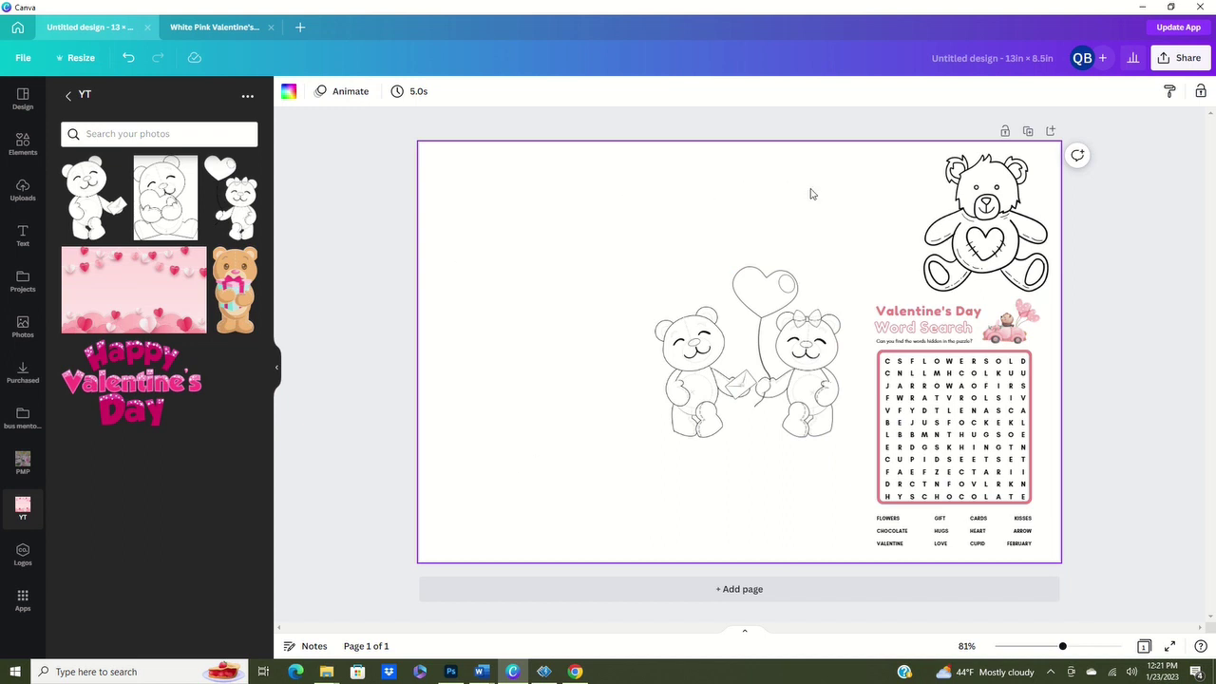
drag(986, 250, 975, 247)
drag(974, 245, 974, 249)
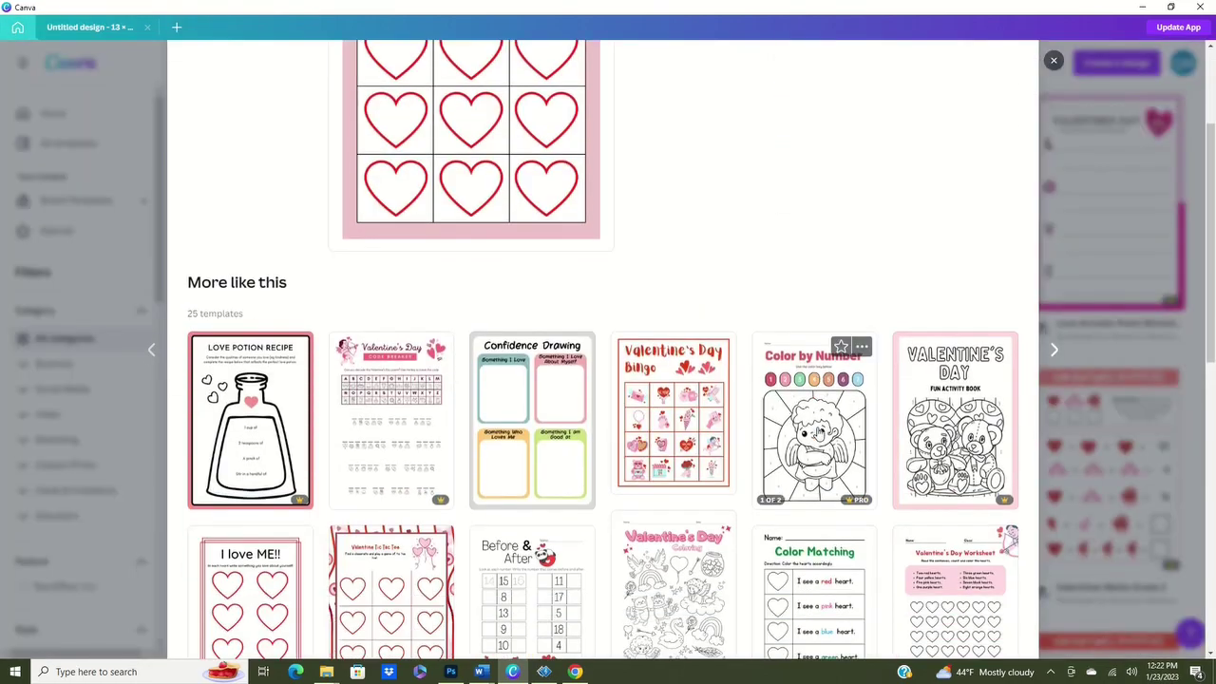
Browse the Valentines Day activities template to its heart maze, then return to the placemat
scroll(208, 288, down, 4)
scroll(208, 288, up, 6)
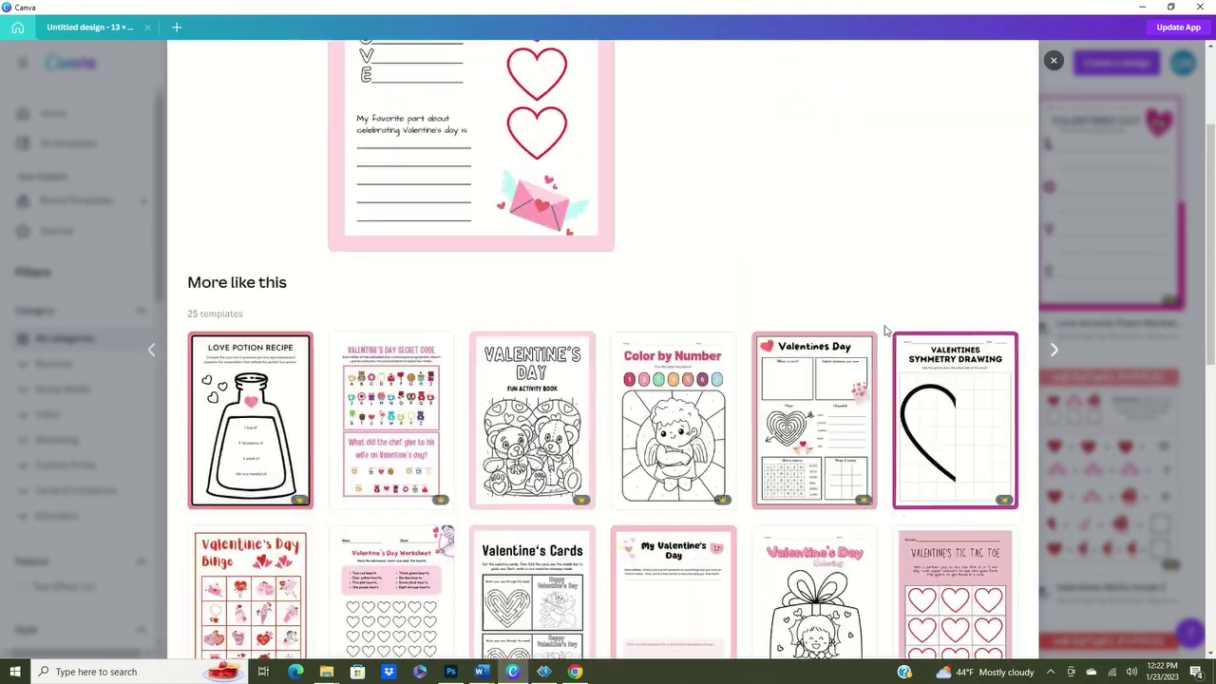
scroll(922, 472, down, 2)
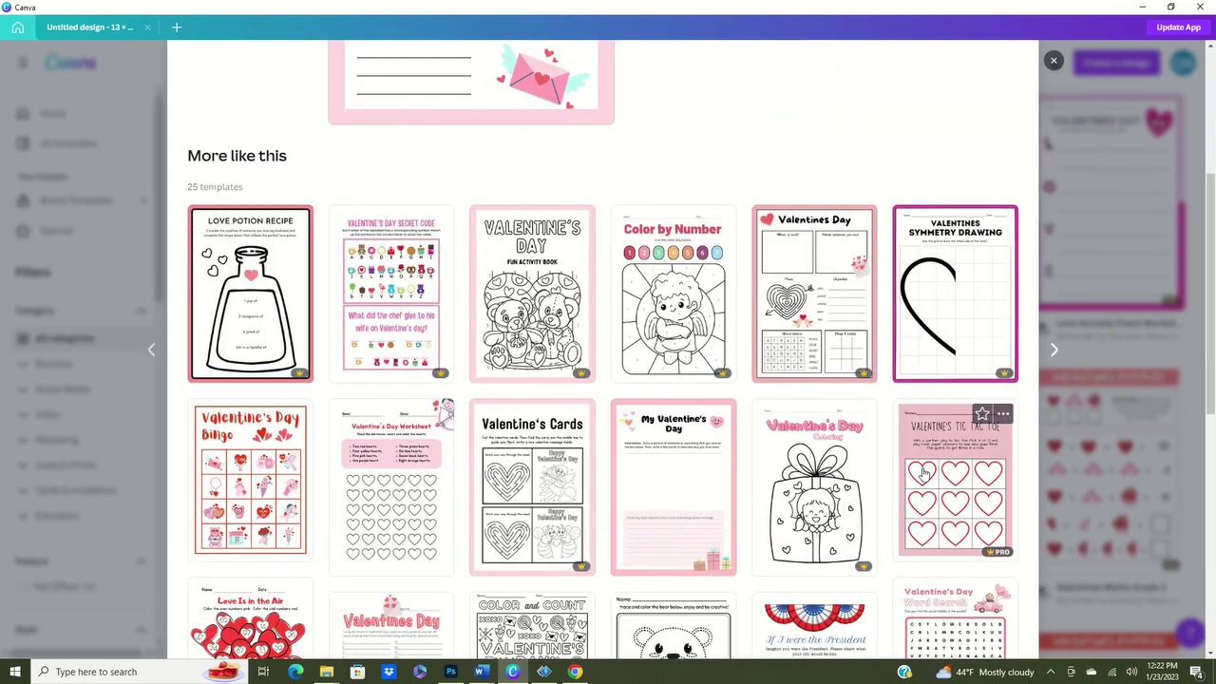
scroll(921, 472, down, 2)
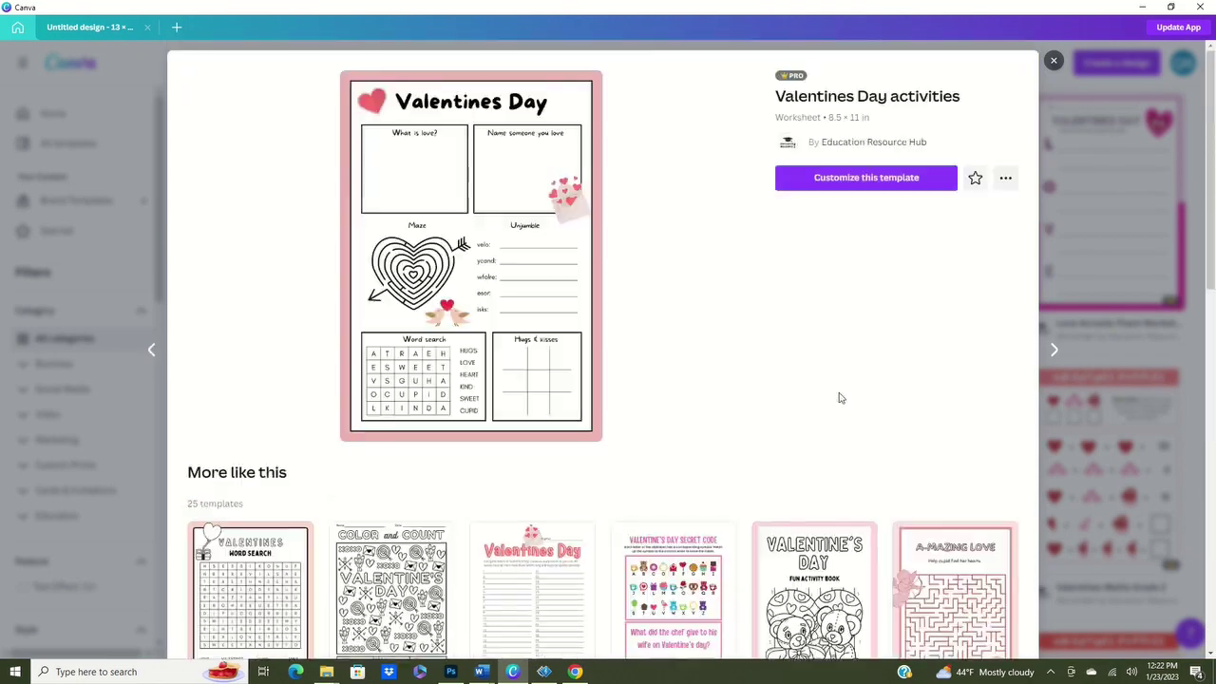
scroll(839, 396, down, 8)
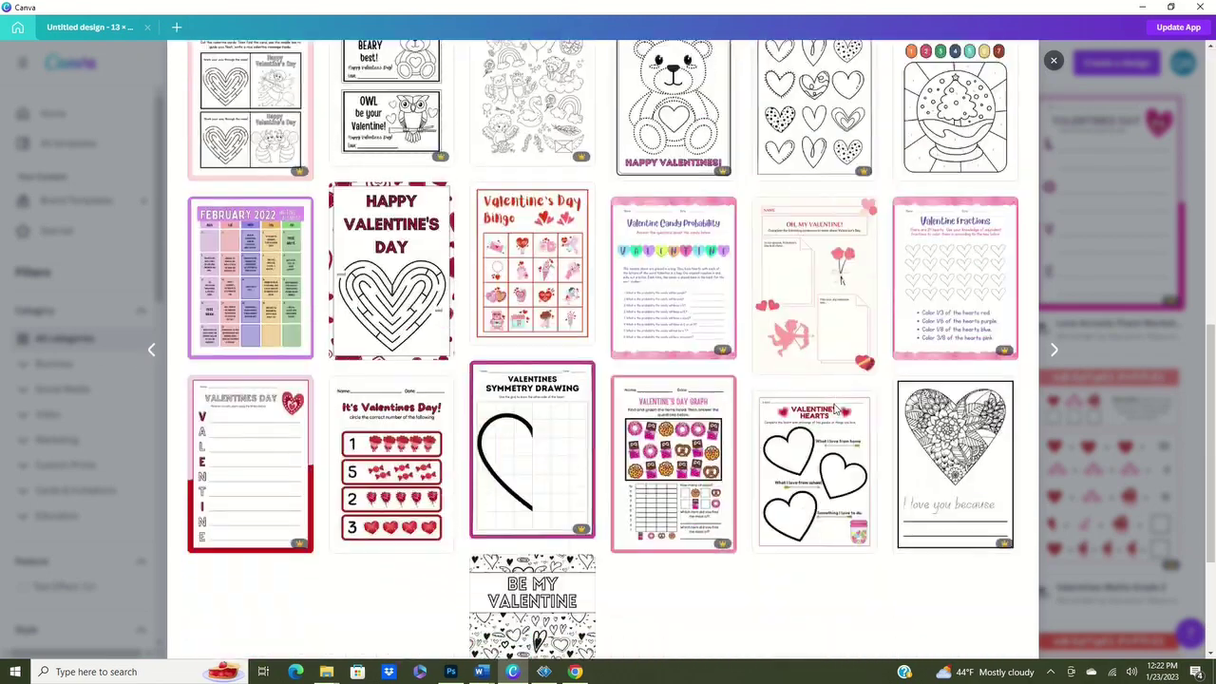
scroll(836, 407, up, 8)
scroll(649, 374, down, 2)
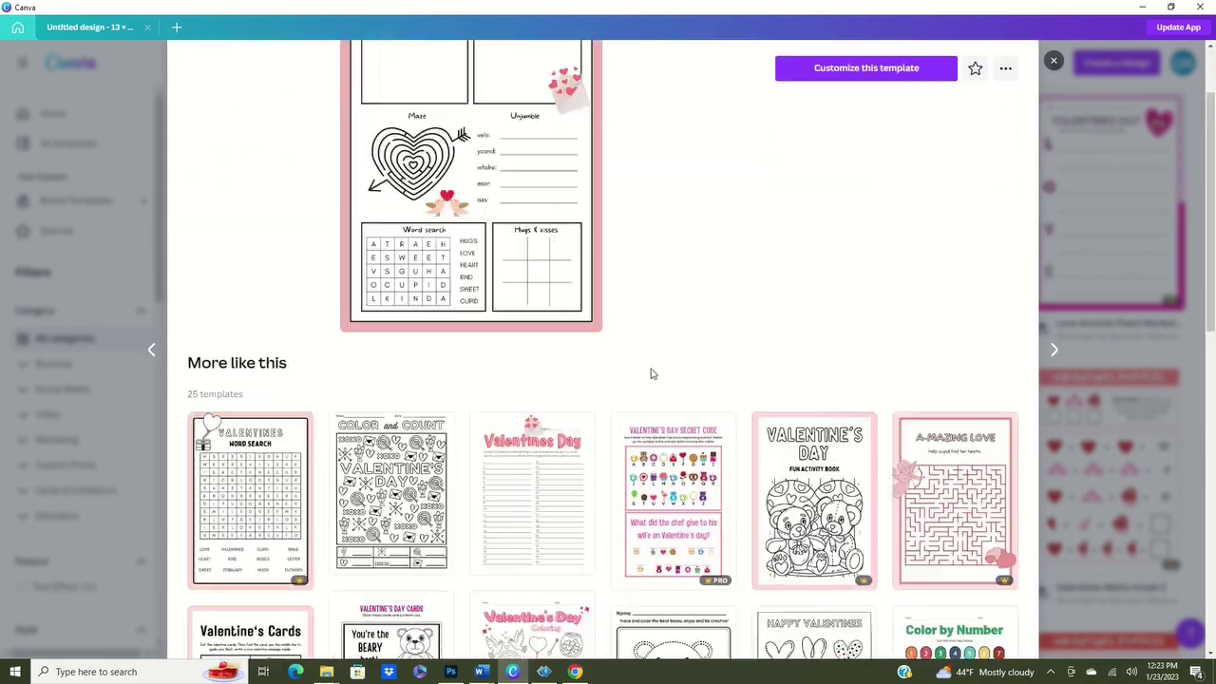
click(863, 67)
click(682, 365)
Paste the heart maze onto the placemat, resize it to about 6 × 4.4 and place it top-left
key(ctrl+c)
click(90, 26)
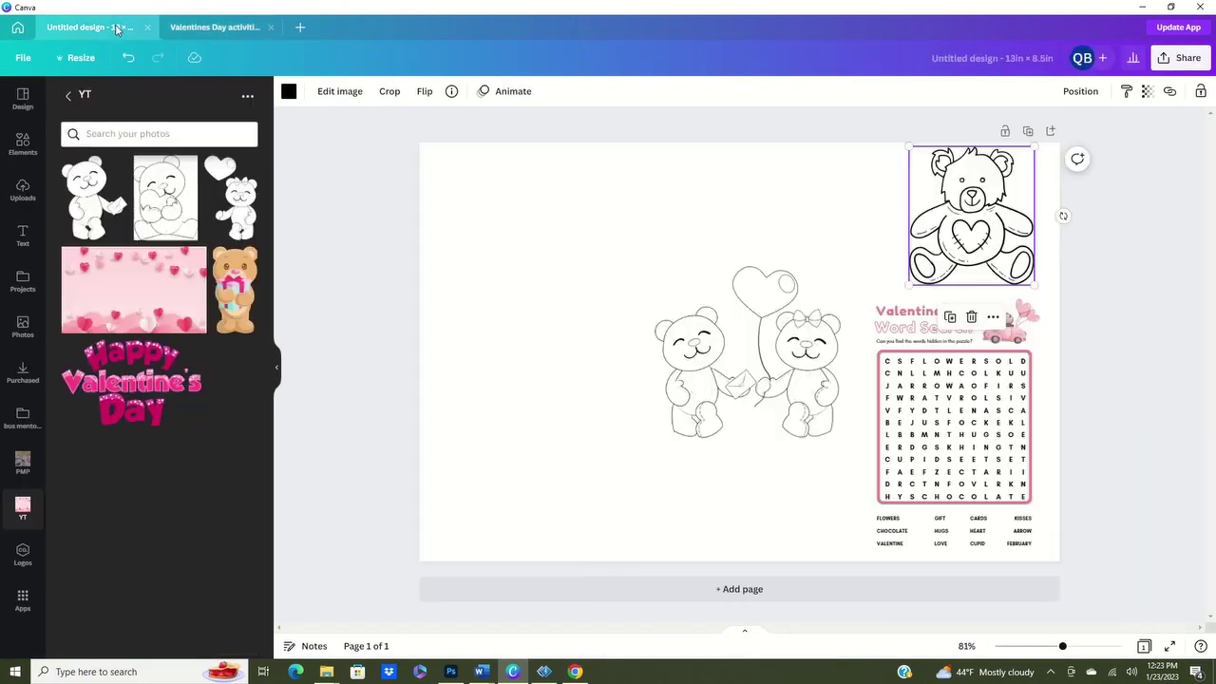
key(ctrl+v)
drag(579, 464, 684, 385)
drag(559, 432, 538, 508)
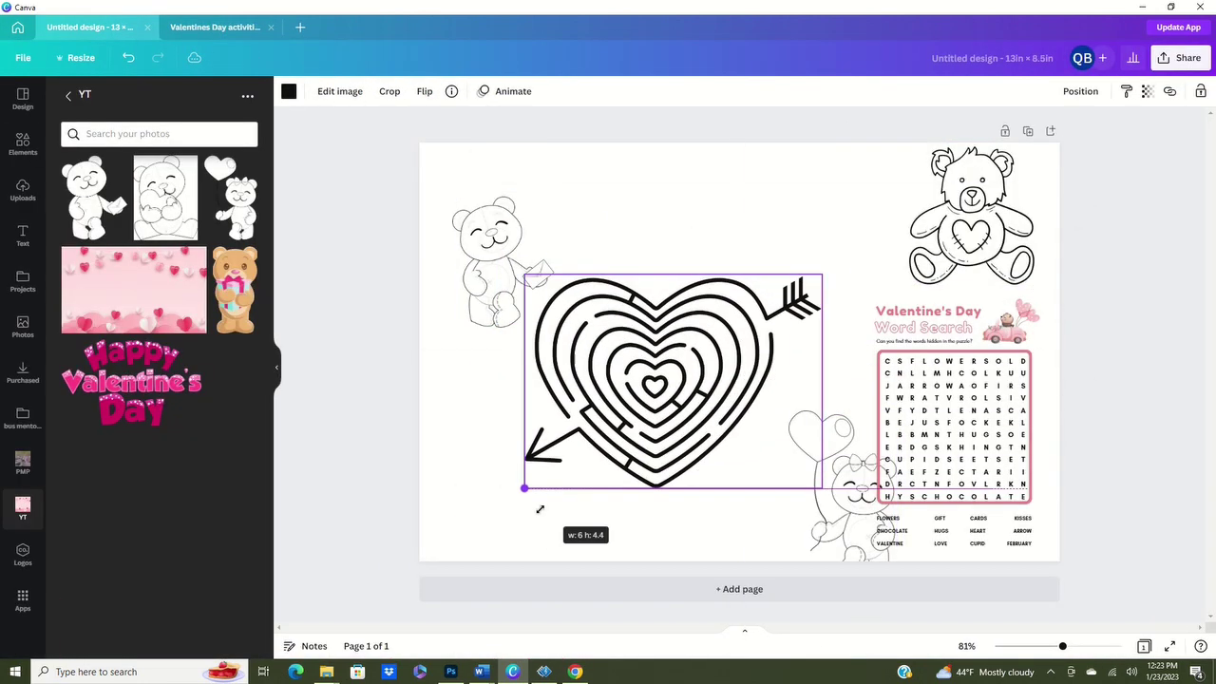
Move the balloon bear beside the maze and enlarge the small bear next to it
drag(665, 380, 705, 369)
drag(503, 266, 535, 396)
drag(665, 446, 541, 334)
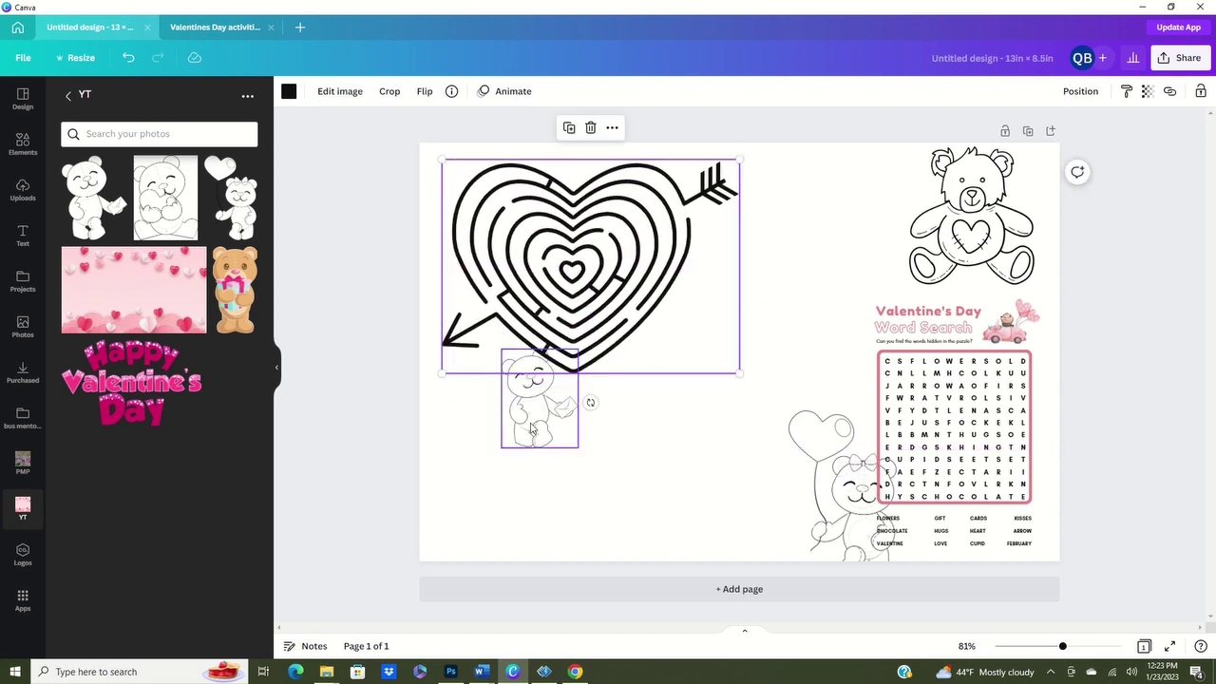
drag(841, 494, 769, 353)
drag(537, 399, 672, 397)
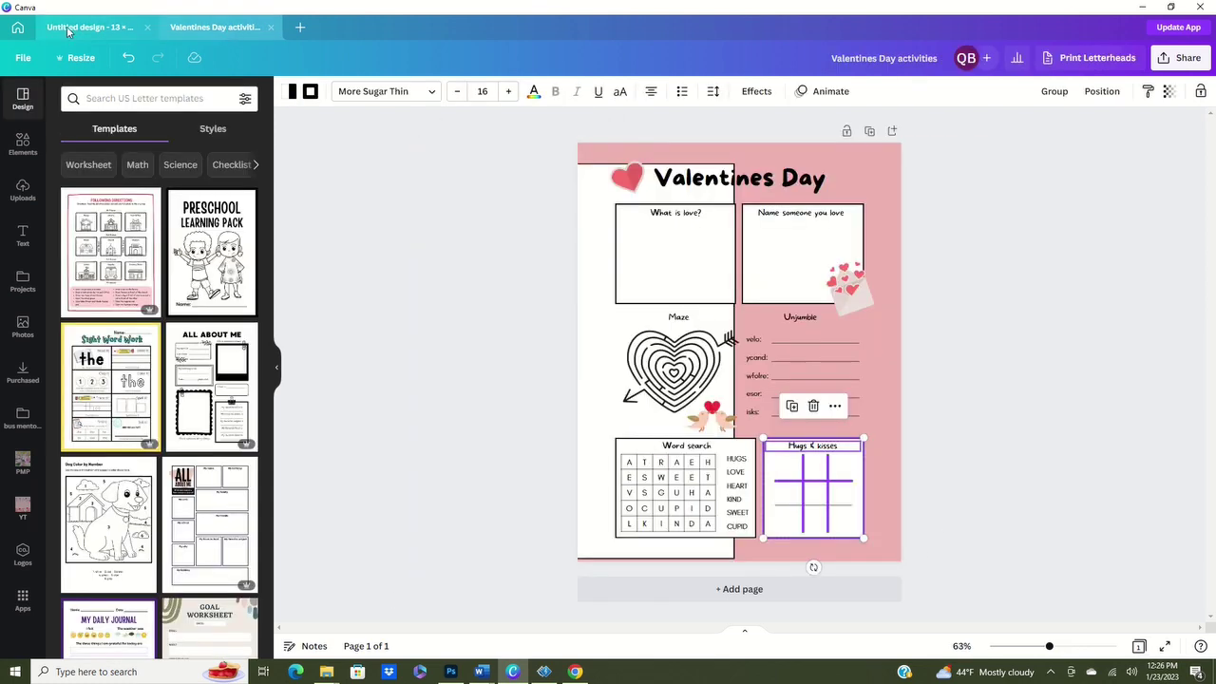
Paste the Hugs & kisses tic-tac-toe grids and move the left grid under the title
click(91, 27)
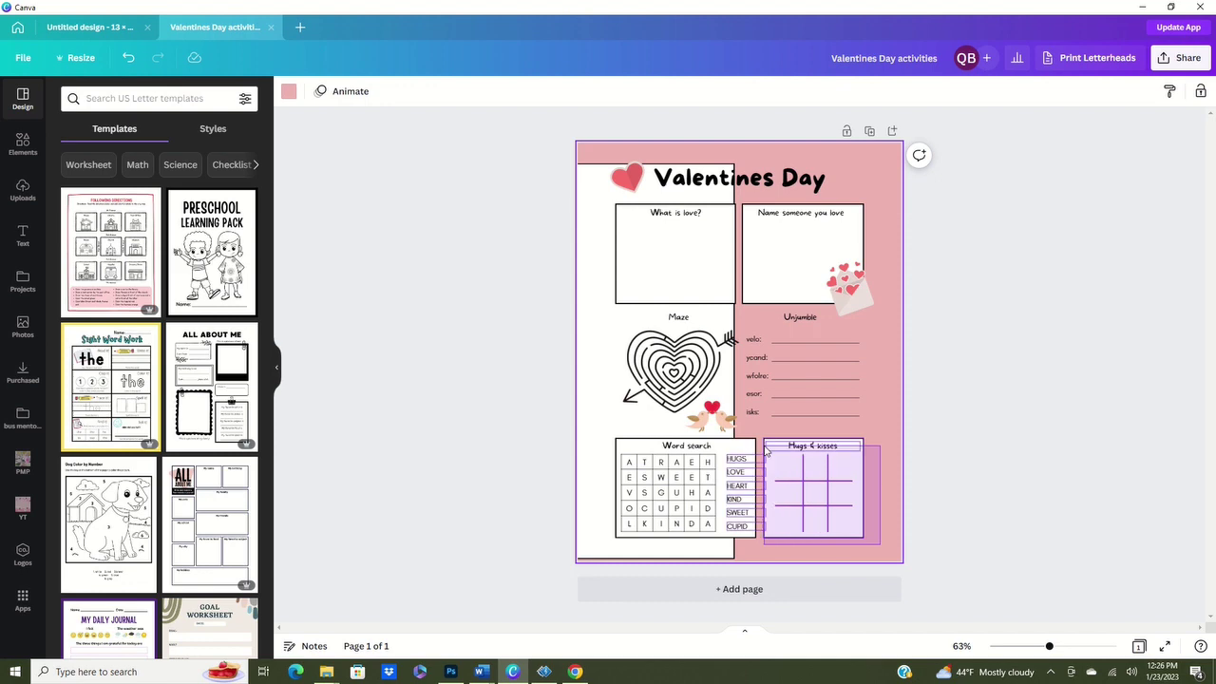
right_click(809, 480)
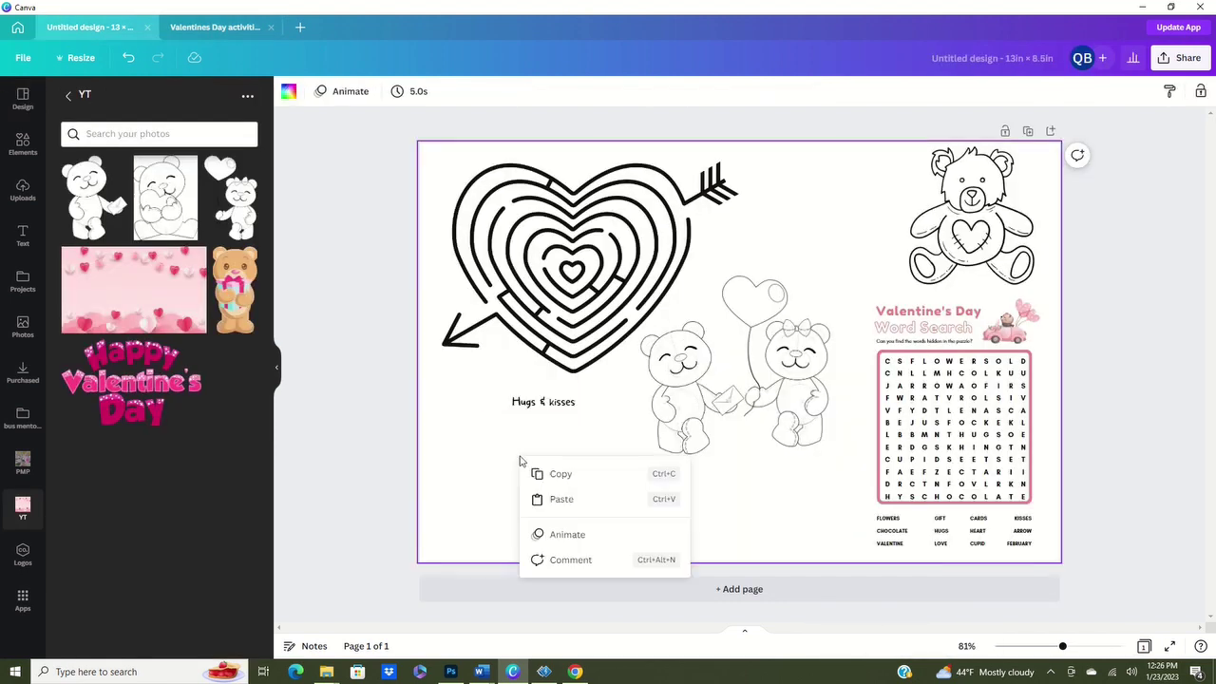
click(560, 497)
click(450, 421)
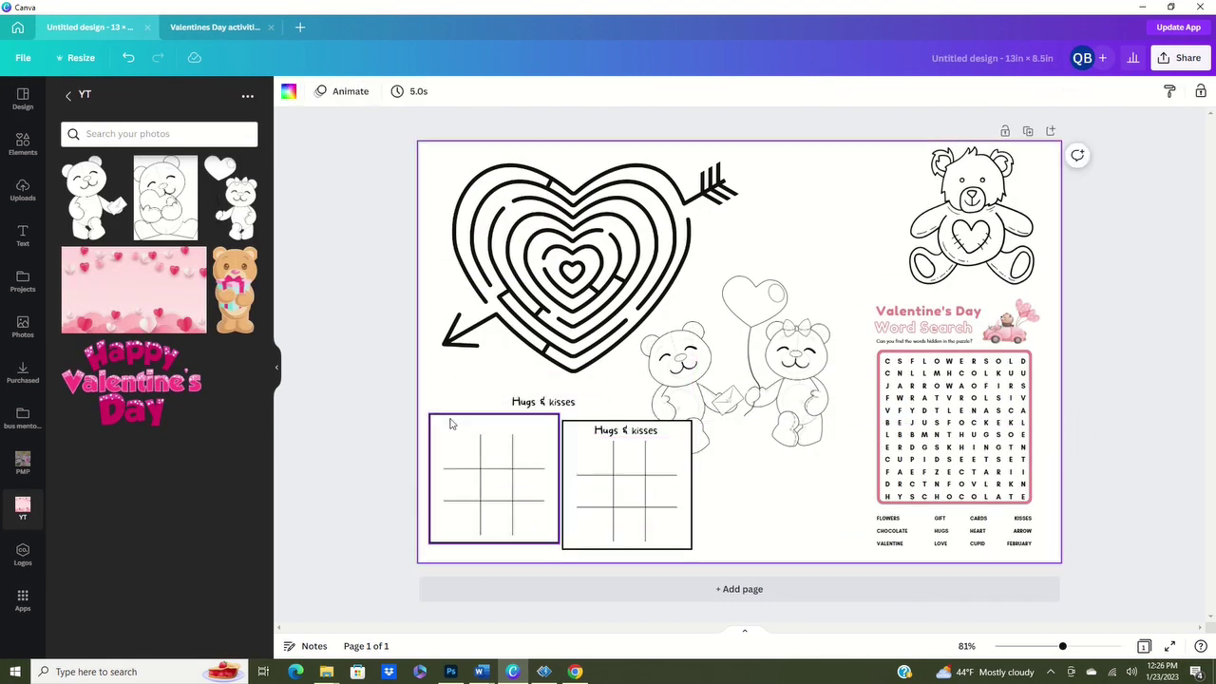
click(578, 427)
click(627, 429)
drag(495, 494, 606, 481)
click(665, 475)
Shift the bears, paste the hearts envelope sticker, and add the Happy Valentine's Day graphic below the bears
drag(680, 404, 708, 400)
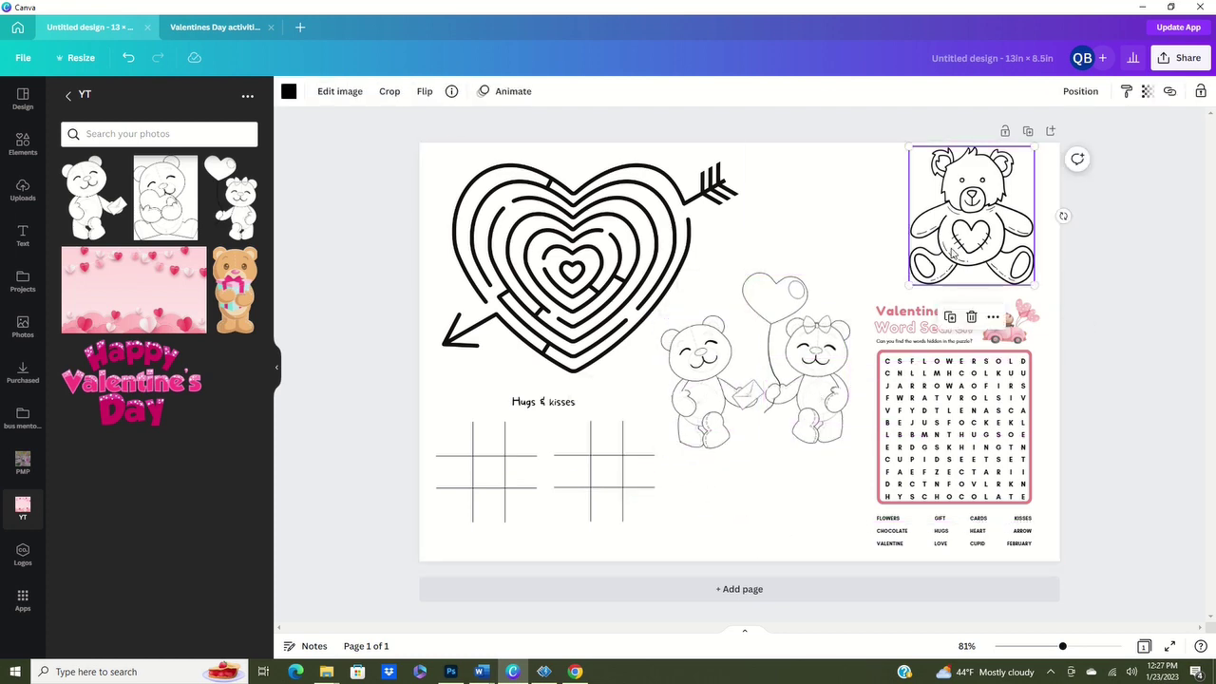
drag(971, 218, 912, 218)
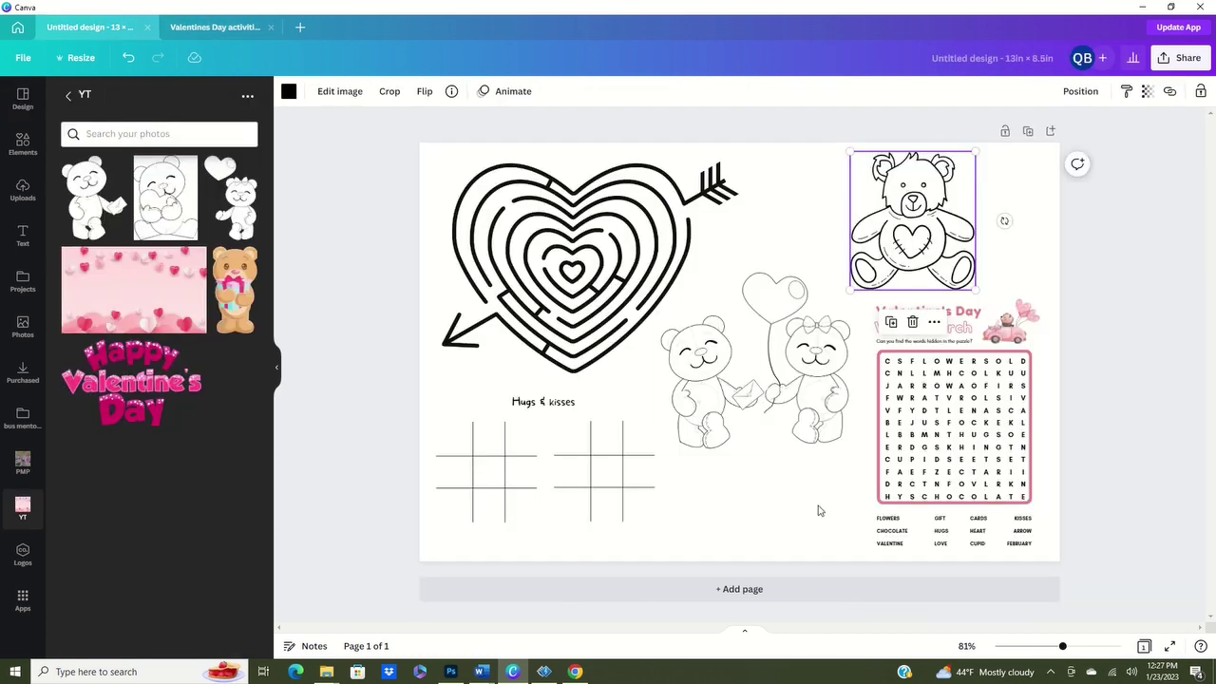
key(ctrl+v)
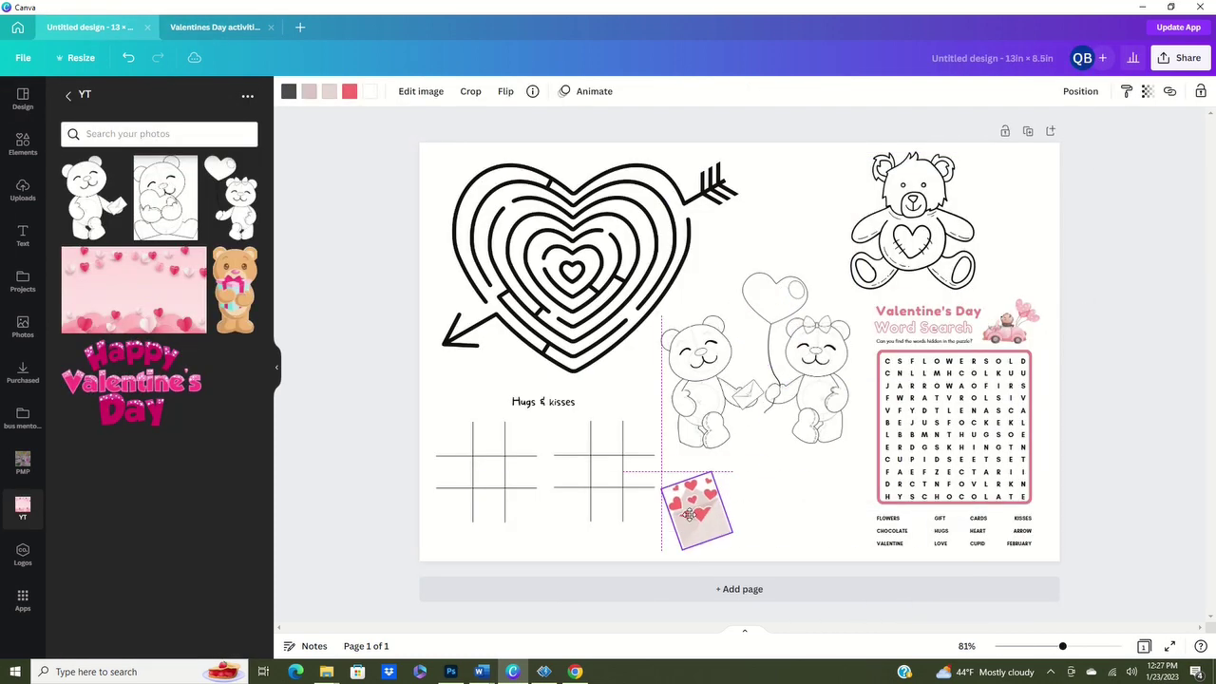
drag(133, 380, 801, 492)
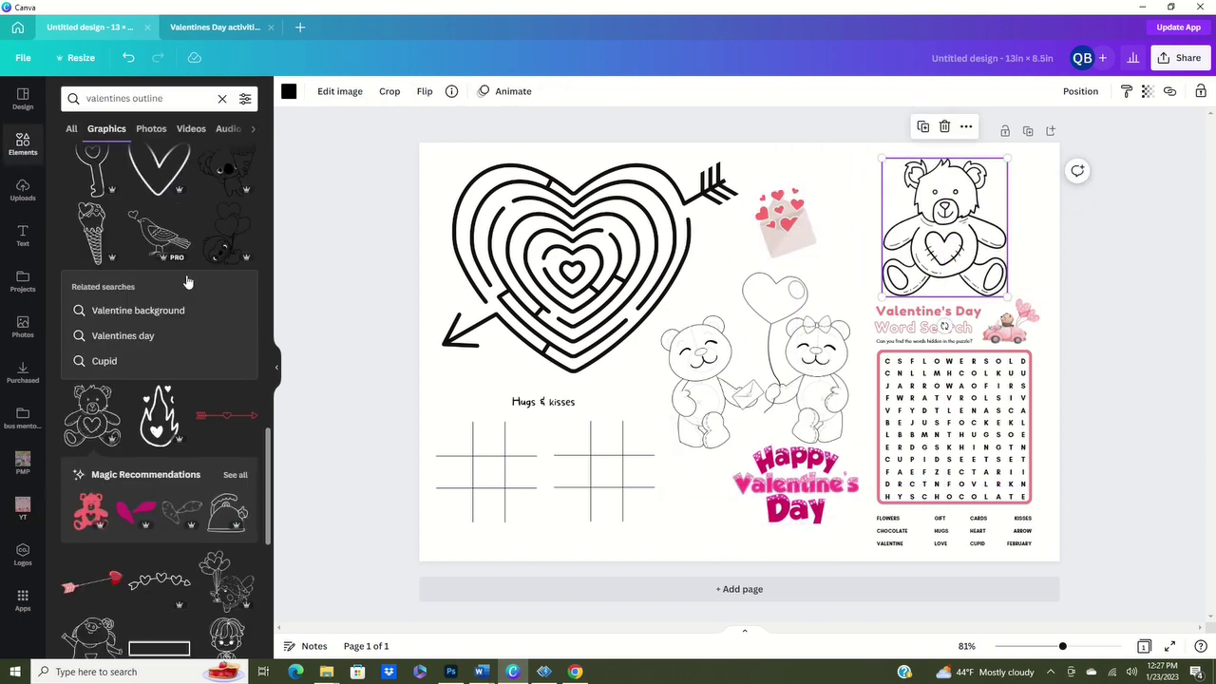
key(Return)
Add two outline hearts at the top right and move the hearts envelope to the maze's left edge
scroll(115, 244, down, 3)
drag(158, 499, 850, 182)
key(ctrl+d)
drag(849, 281, 868, 281)
drag(785, 217, 447, 294)
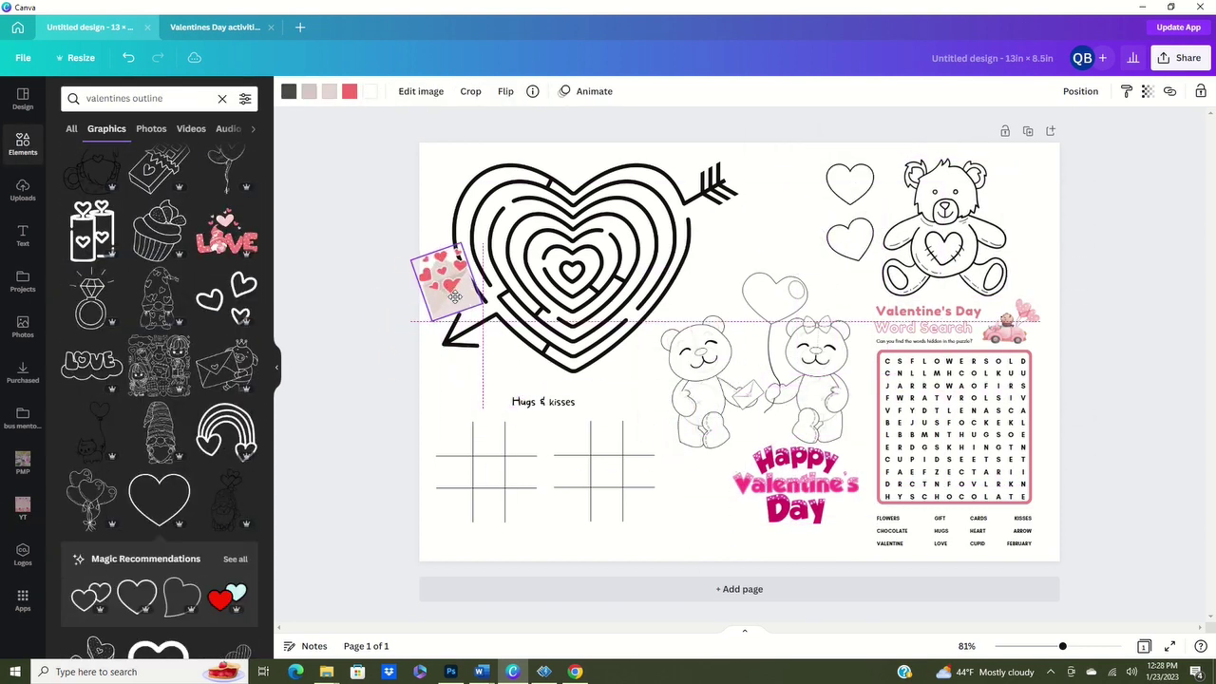
drag(849, 181, 791, 201)
click(846, 242)
click(446, 292)
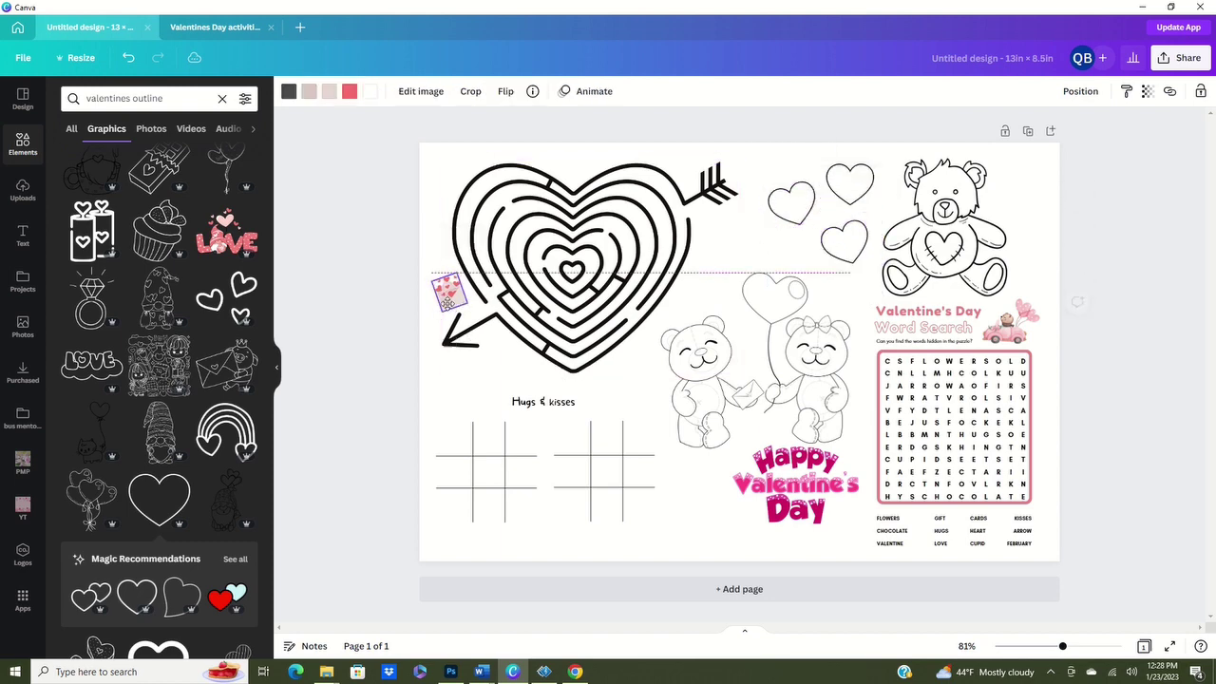
Add a pink 'mail box' graphic on the maze's left edge and move the envelope beside the arrow tip
scroll(159, 381, down, 2)
triple_click(143, 98)
text(mail box)
key(Return)
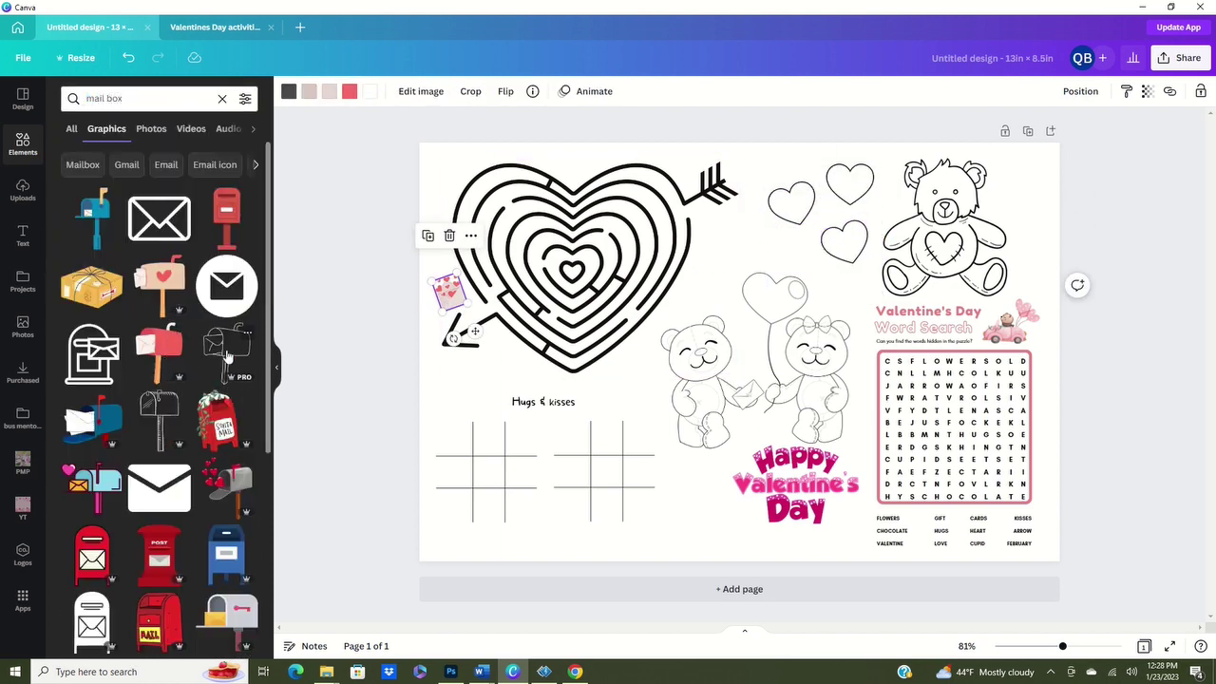
drag(158, 285, 451, 383)
drag(446, 293, 709, 222)
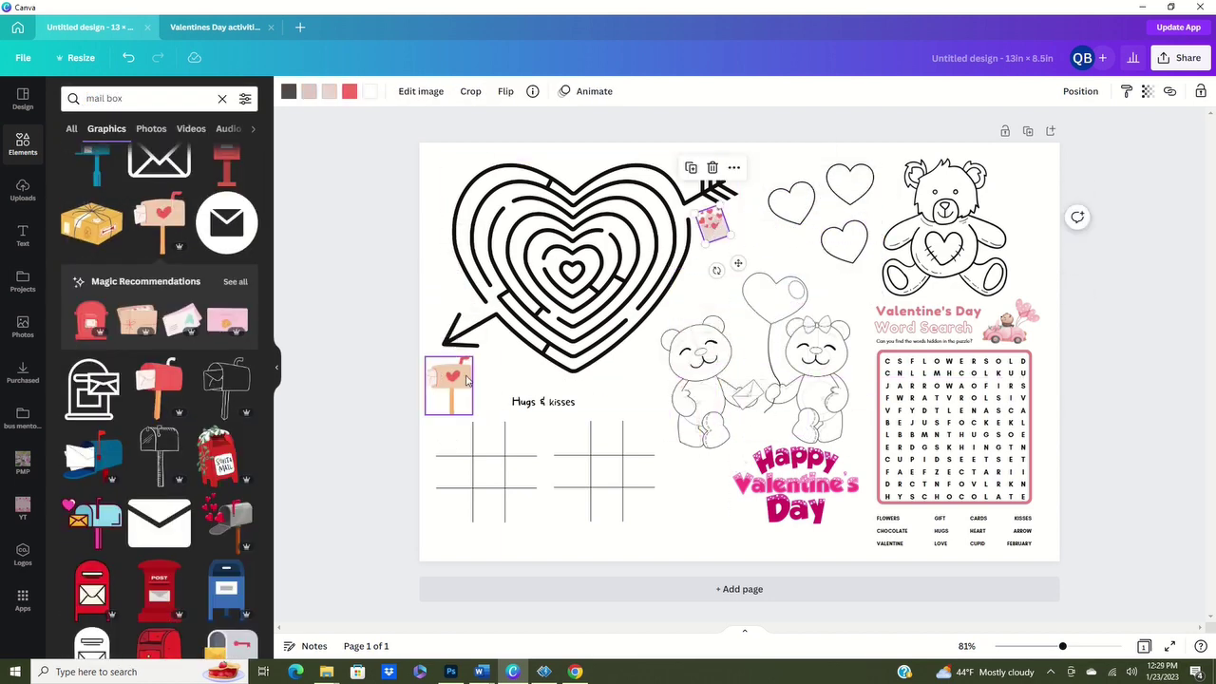
drag(455, 385, 447, 296)
click(665, 562)
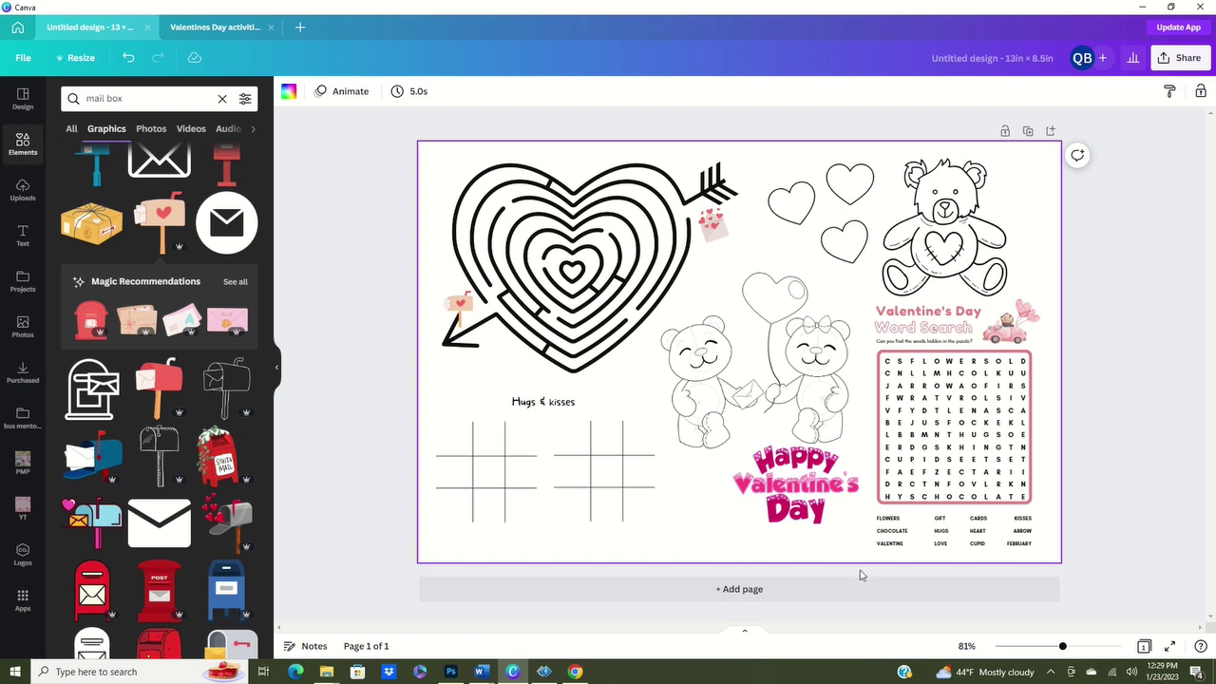
Move the Happy Valentine's Day graphic down-left and enlarge it to about 3 × 1.9
drag(803, 516, 770, 522)
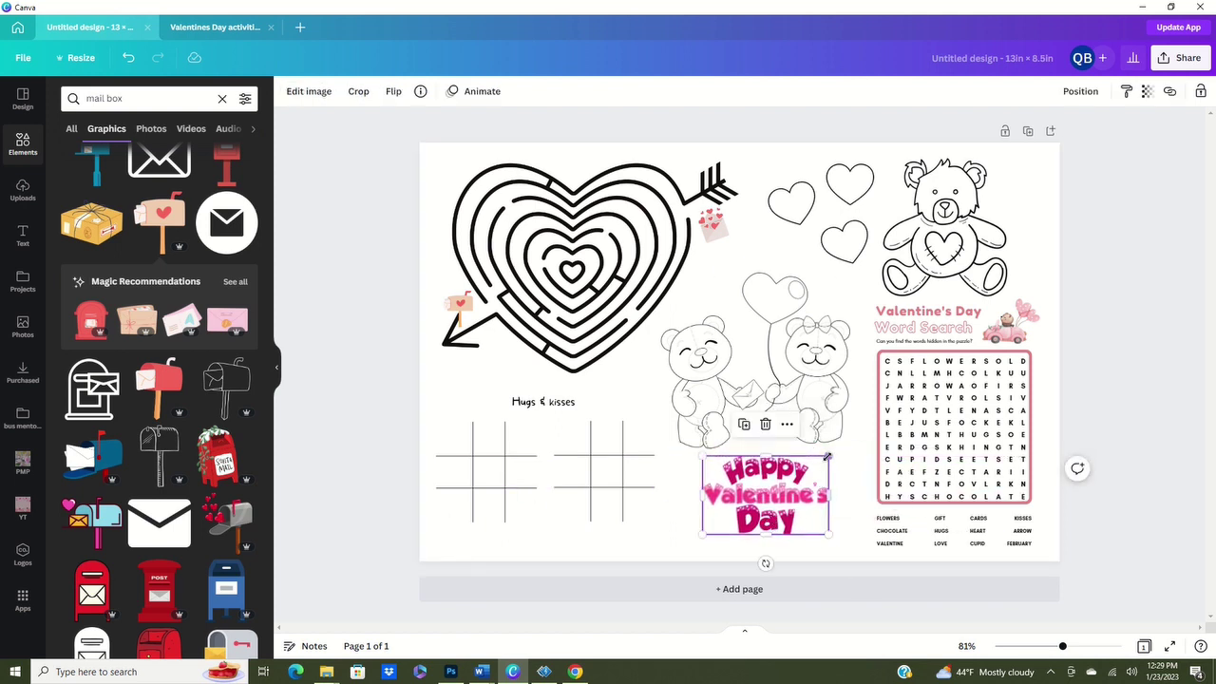
drag(828, 457, 841, 448)
drag(704, 534, 746, 517)
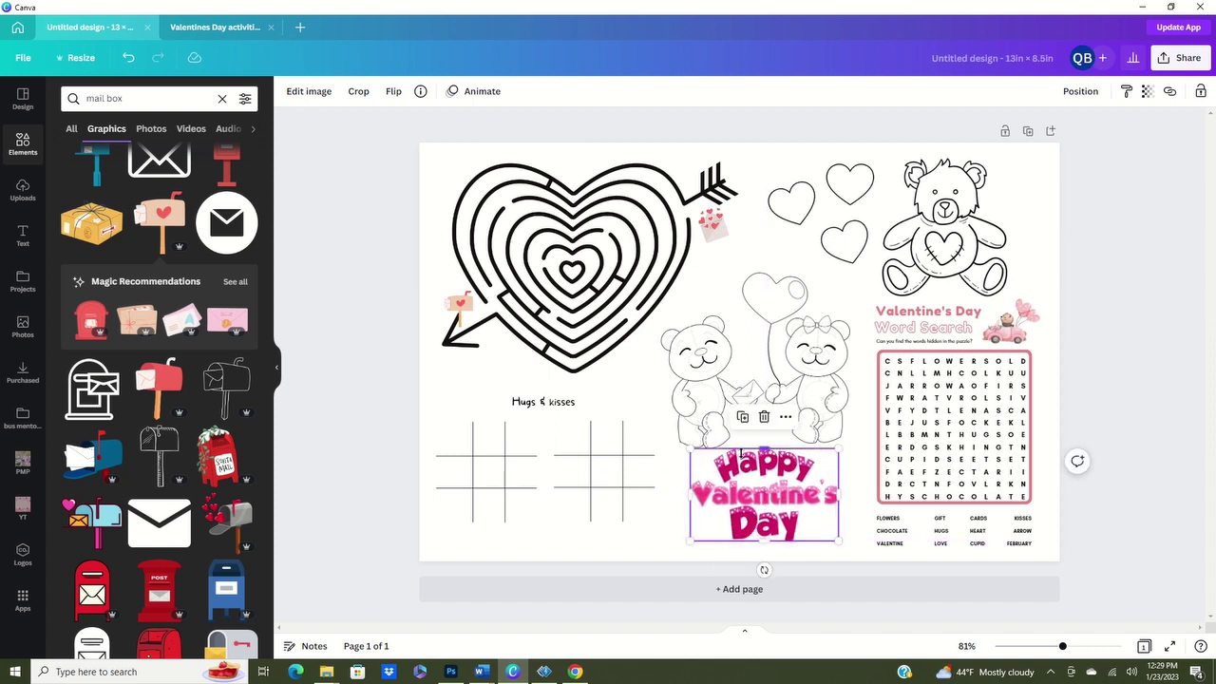
click(1108, 375)
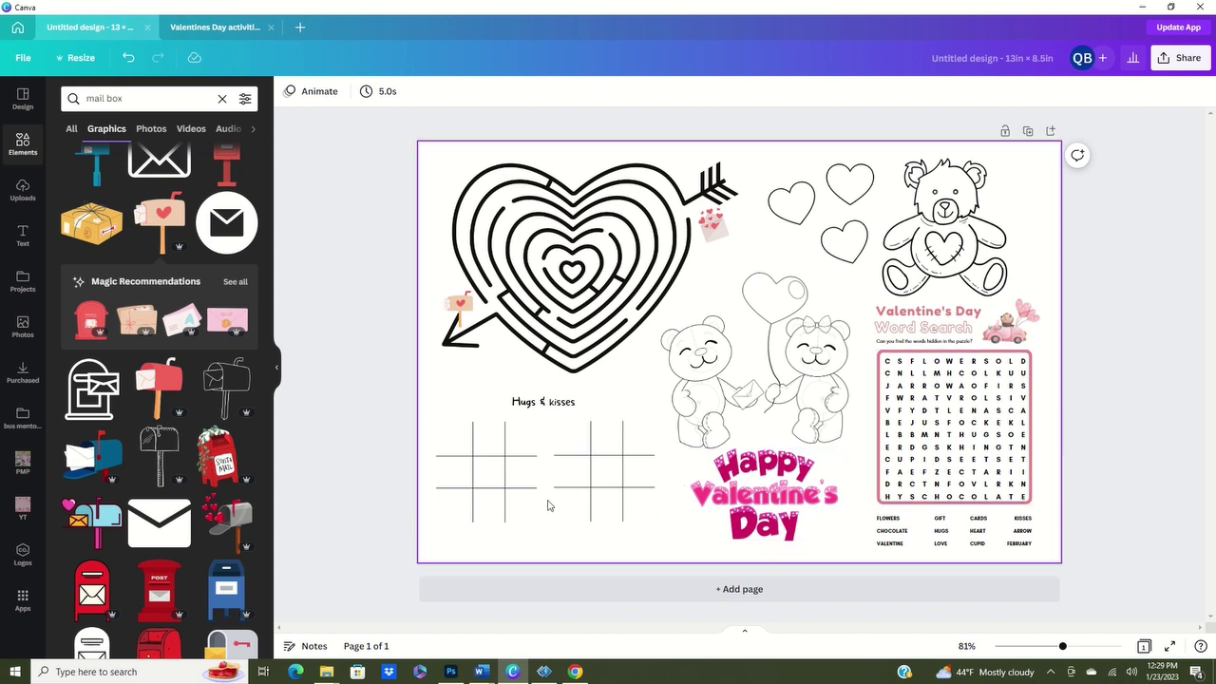
Widen the Hugs & kisses title box so the text sits centred over the grids
click(551, 406)
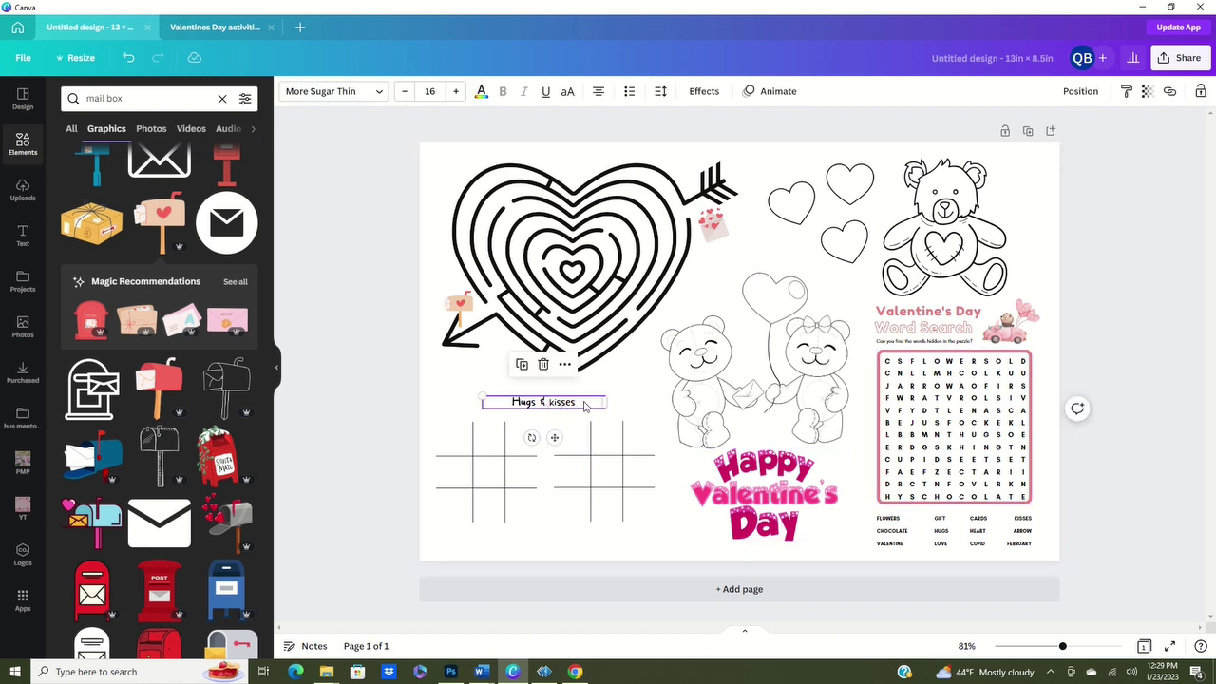
drag(610, 400, 629, 401)
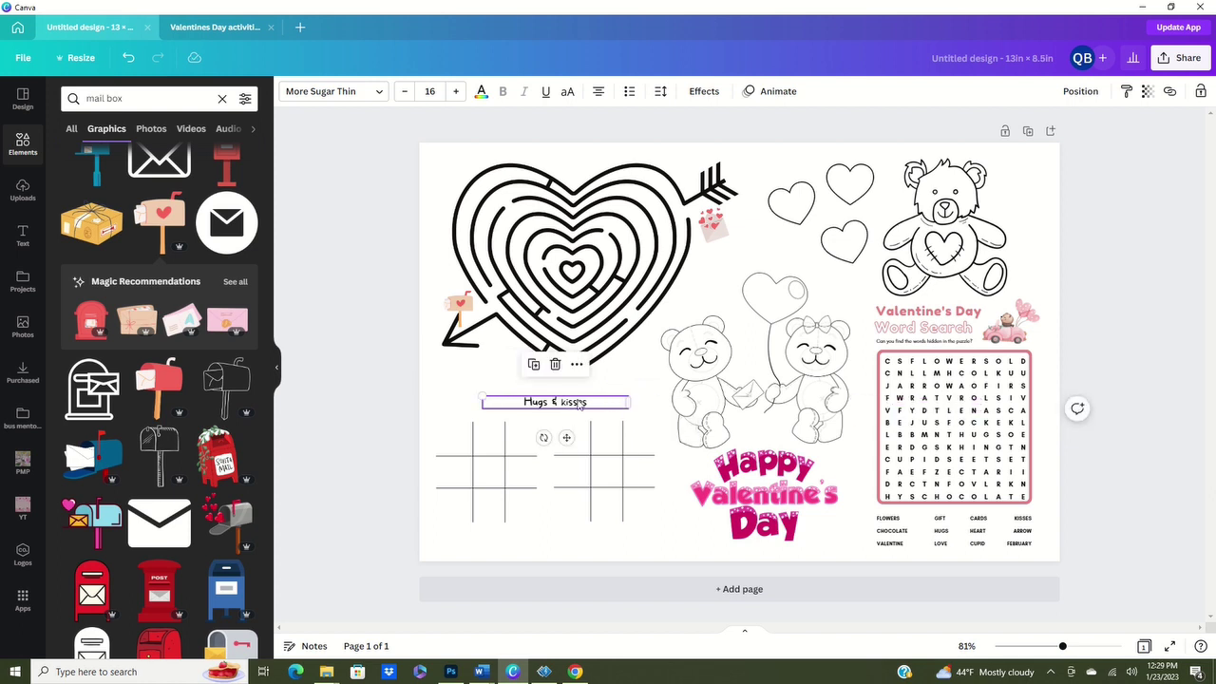
click(1106, 347)
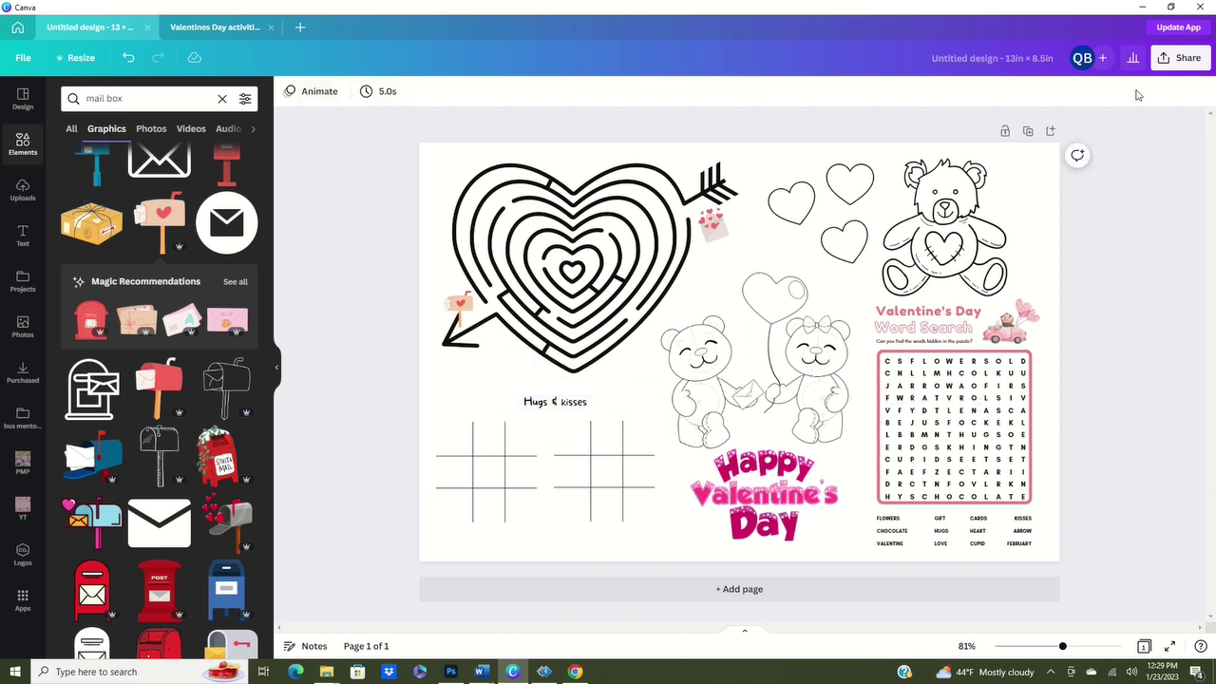
click(1164, 61)
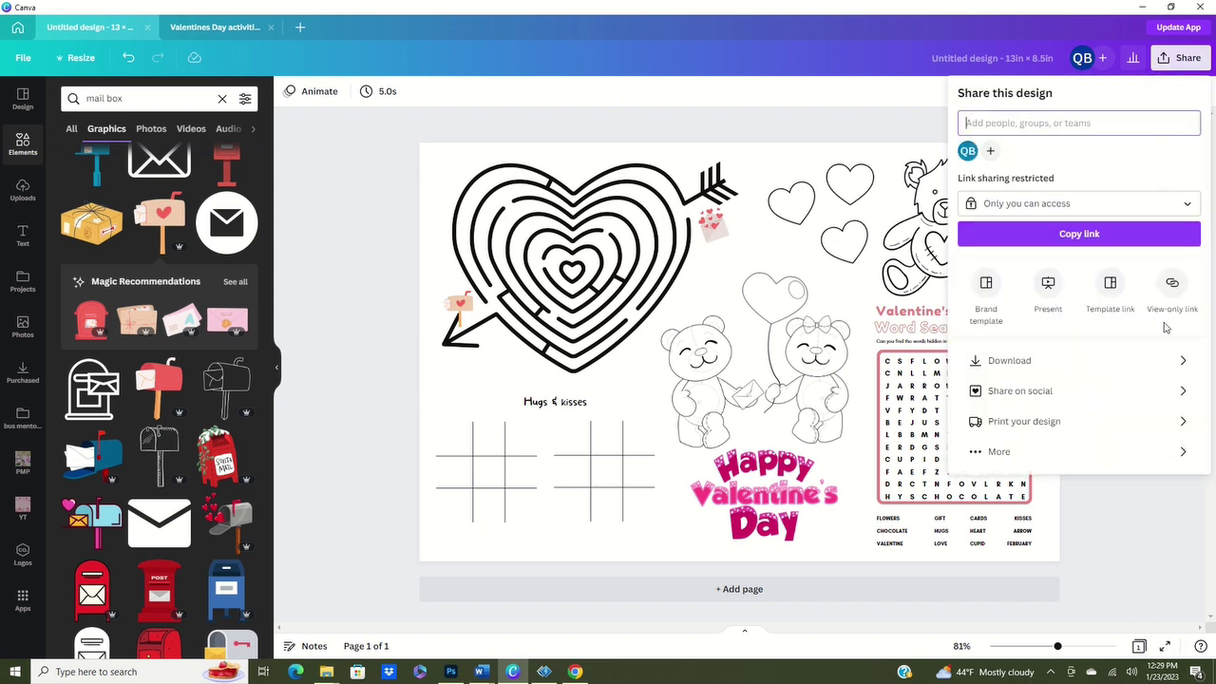
Download the placemat with the file type set to PDF Print
click(1162, 363)
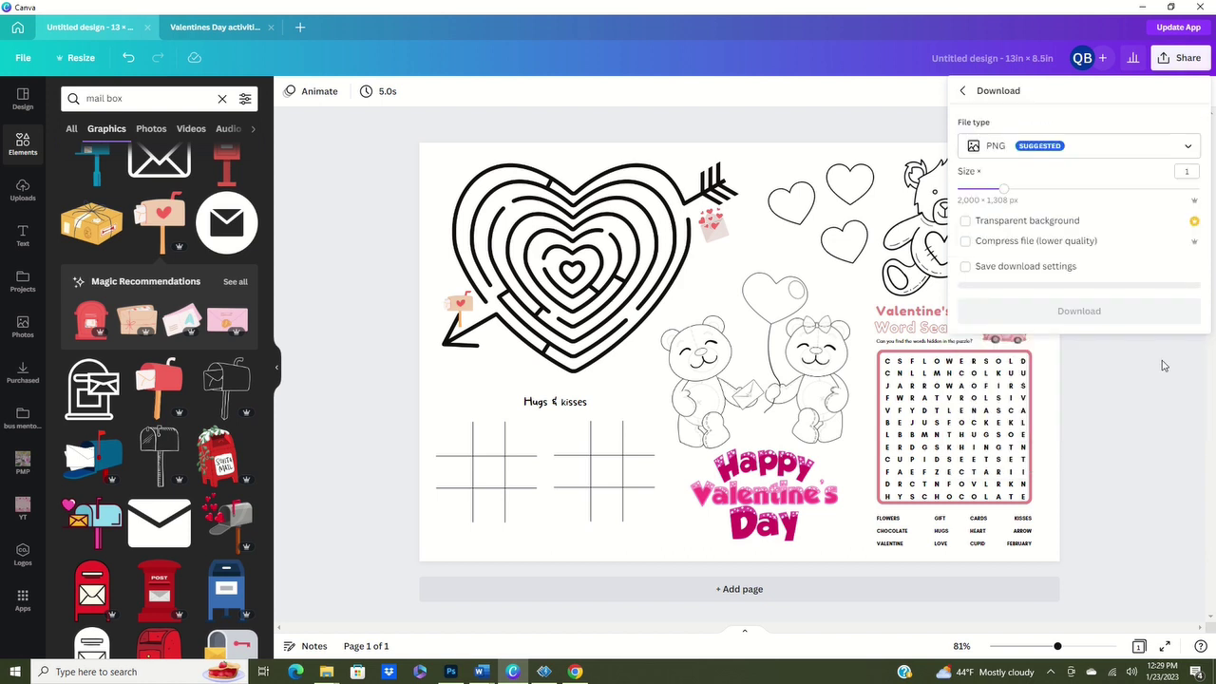
click(1189, 152)
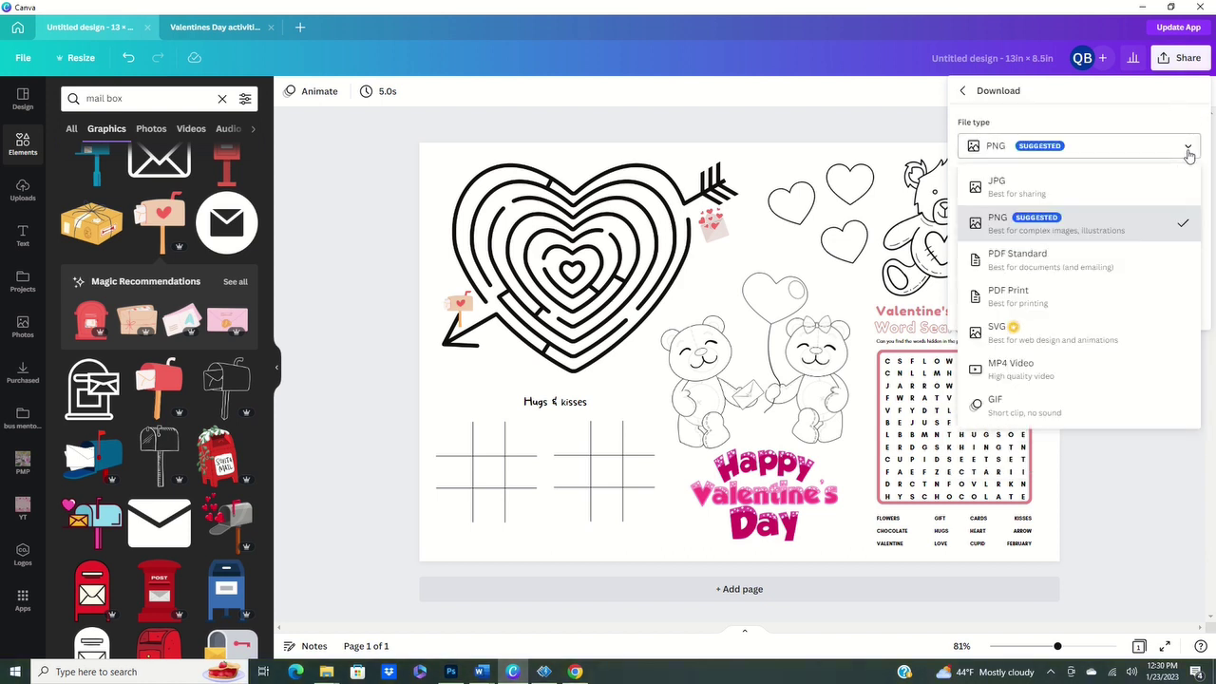
click(1038, 309)
click(1167, 325)
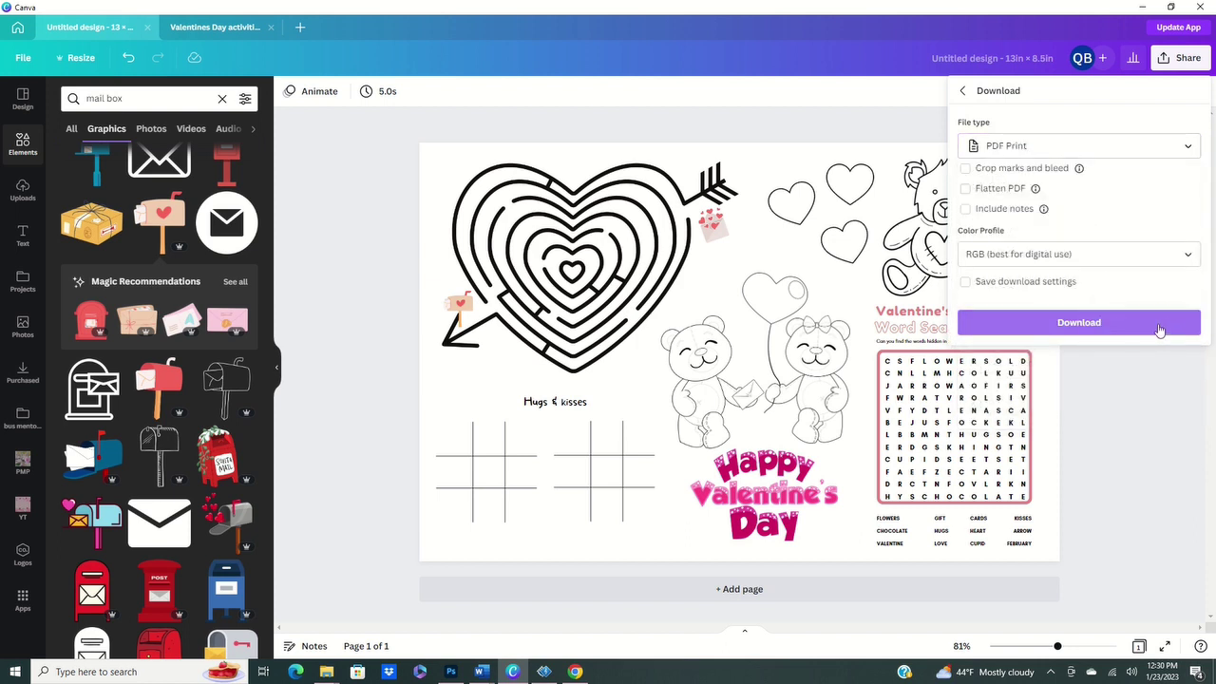